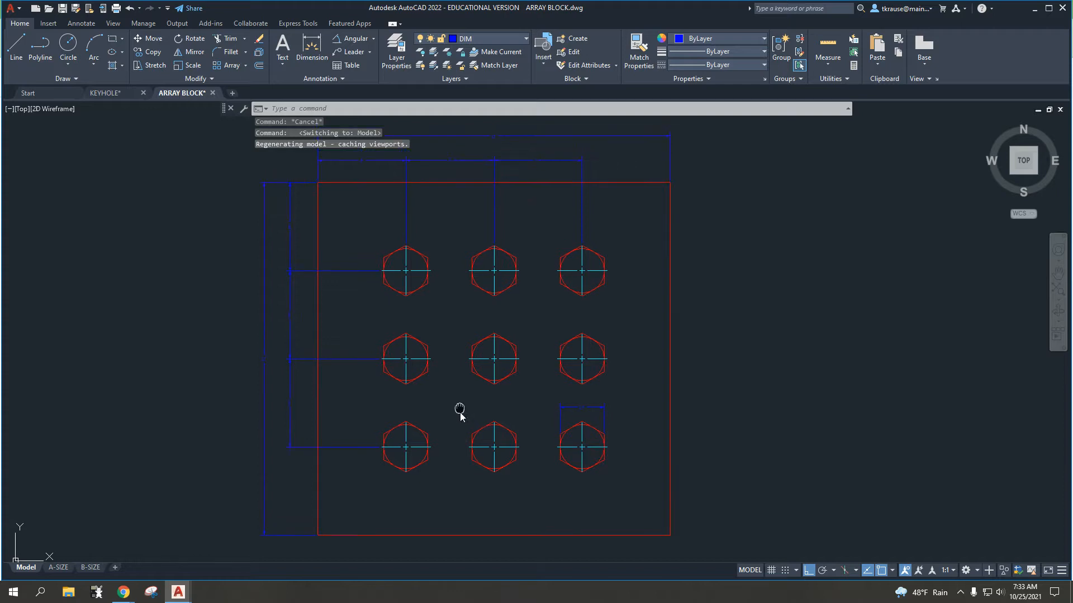
left_click(246, 67)
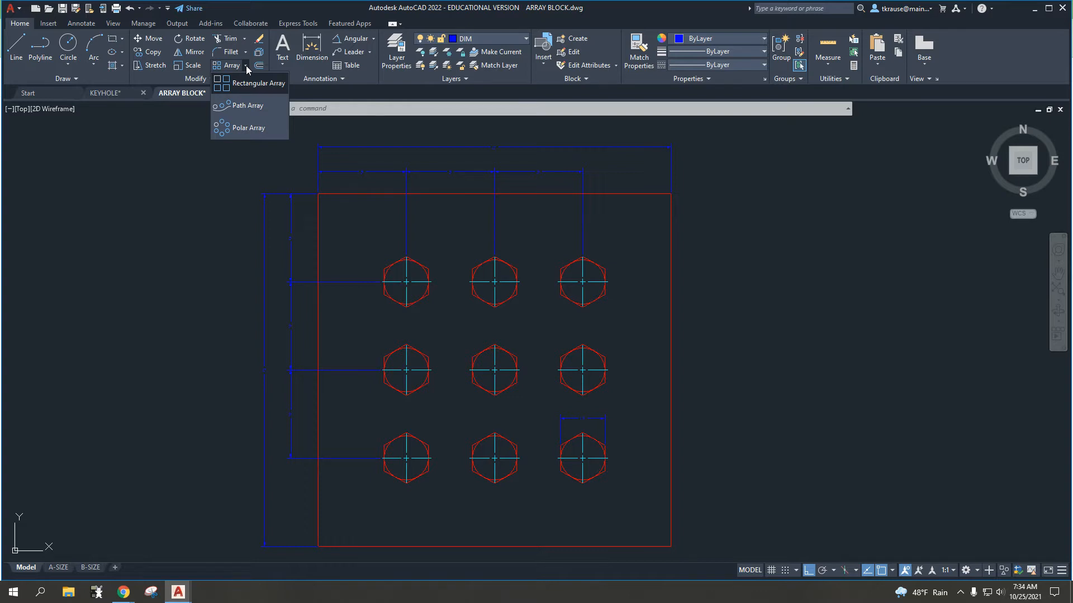
left_click(160, 218)
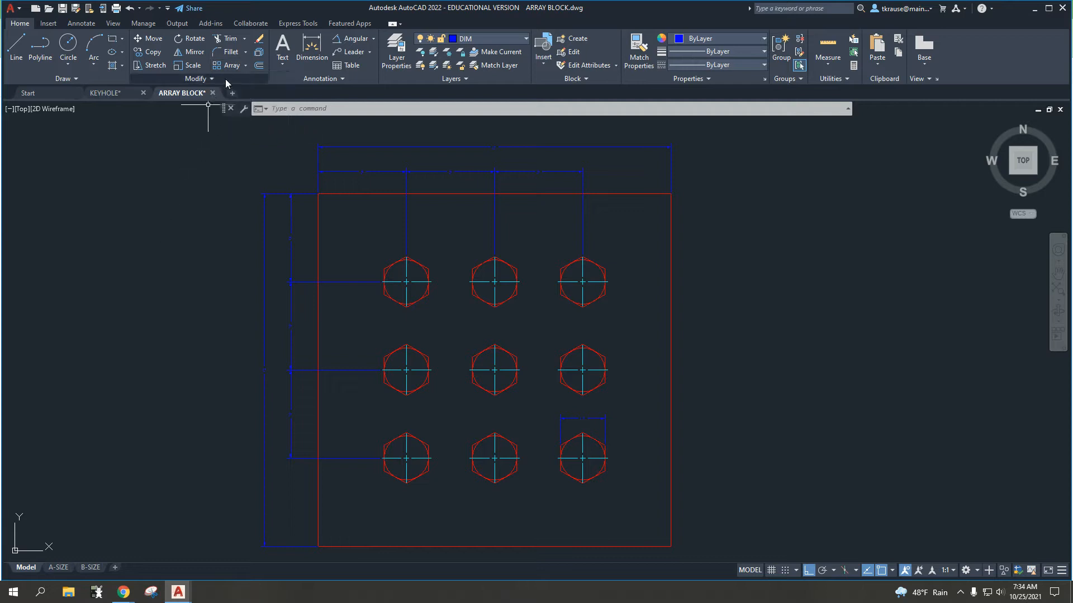
left_click(122, 39)
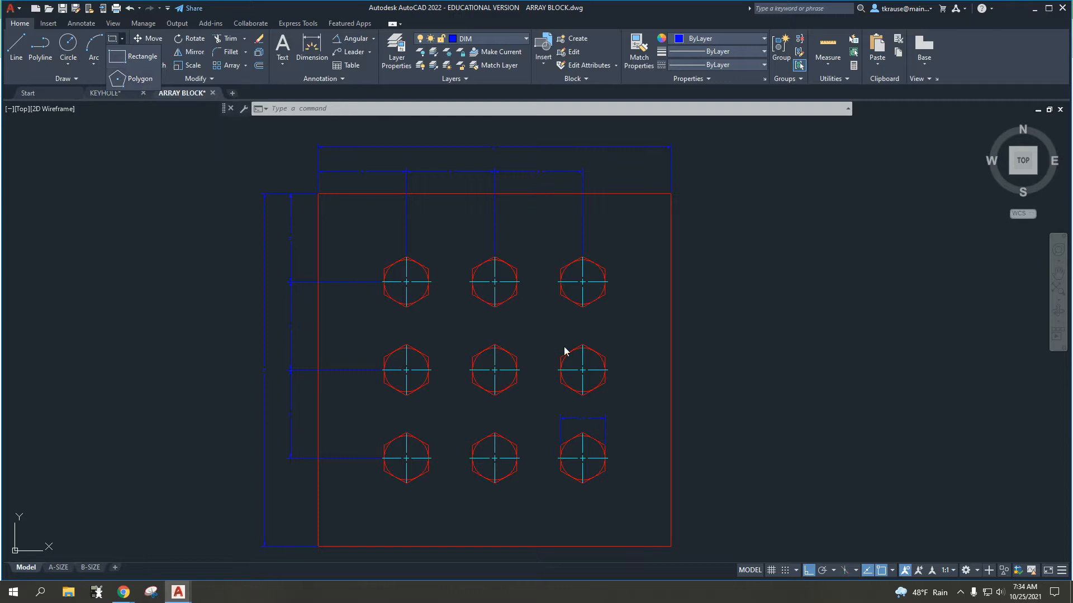
key("Escape")
key("Escape")
Step: Examine the lower-right hexagon of the plate, its inner circle and its width dimension
middle_click_drag(533, 391, 354, 364)
scroll(407, 434, "up", 6)
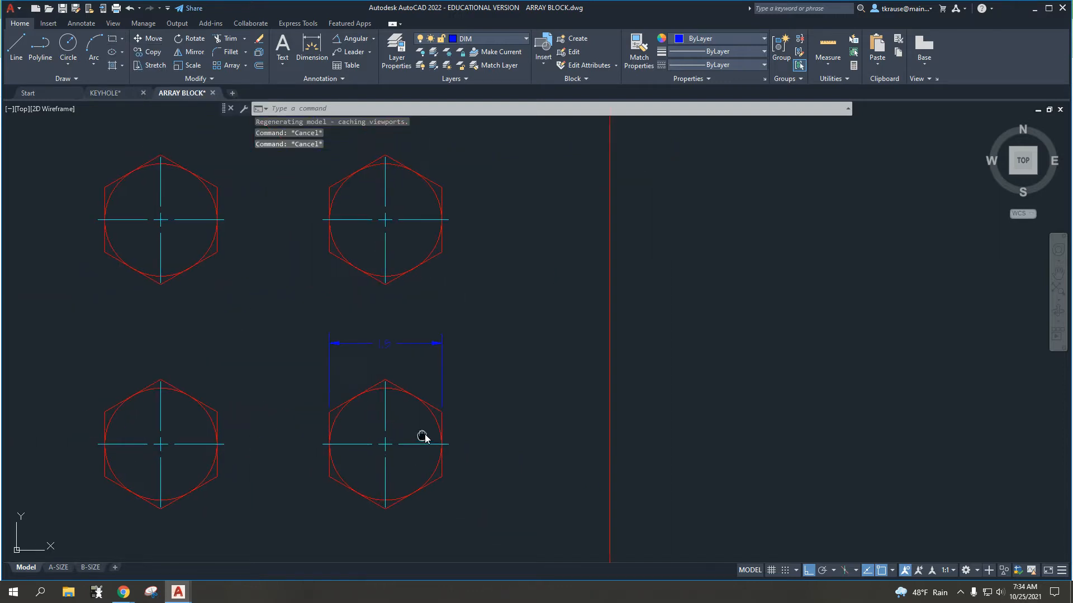
middle_click_drag(467, 331, 474, 313)
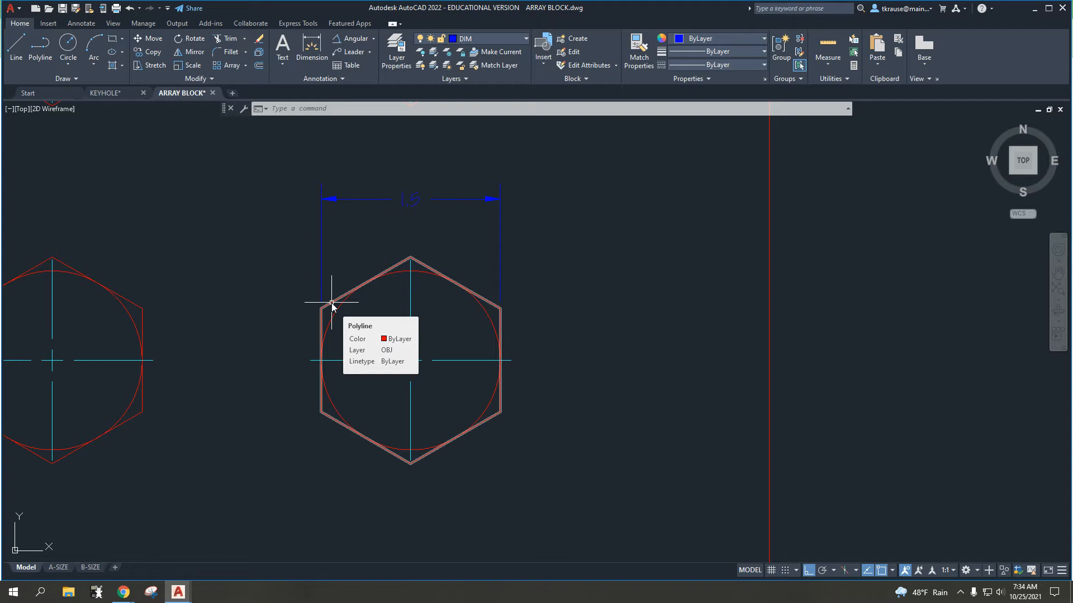
scroll(332, 304, "down", 5)
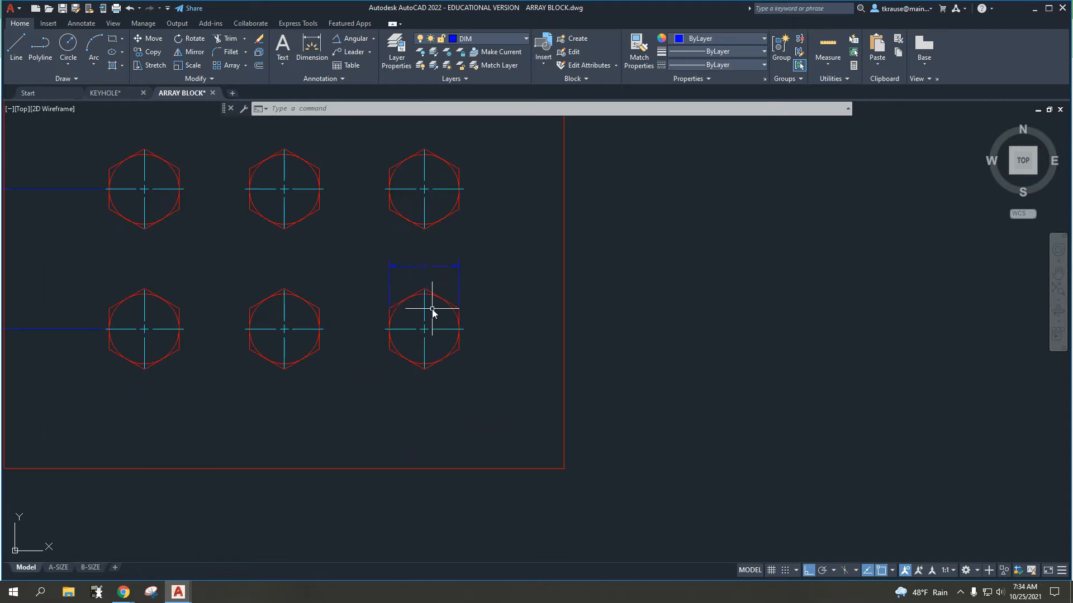
Step: Make OBJ the current layer and draw a circle of diameter 1.5 in the empty space beside the plate
left_click(489, 38)
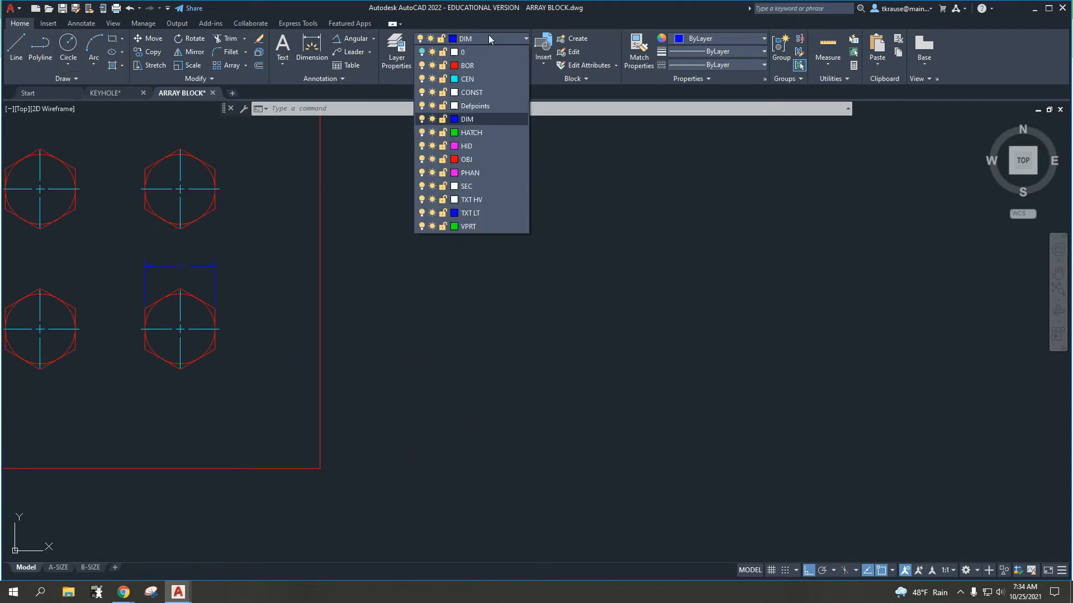
left_click(484, 159)
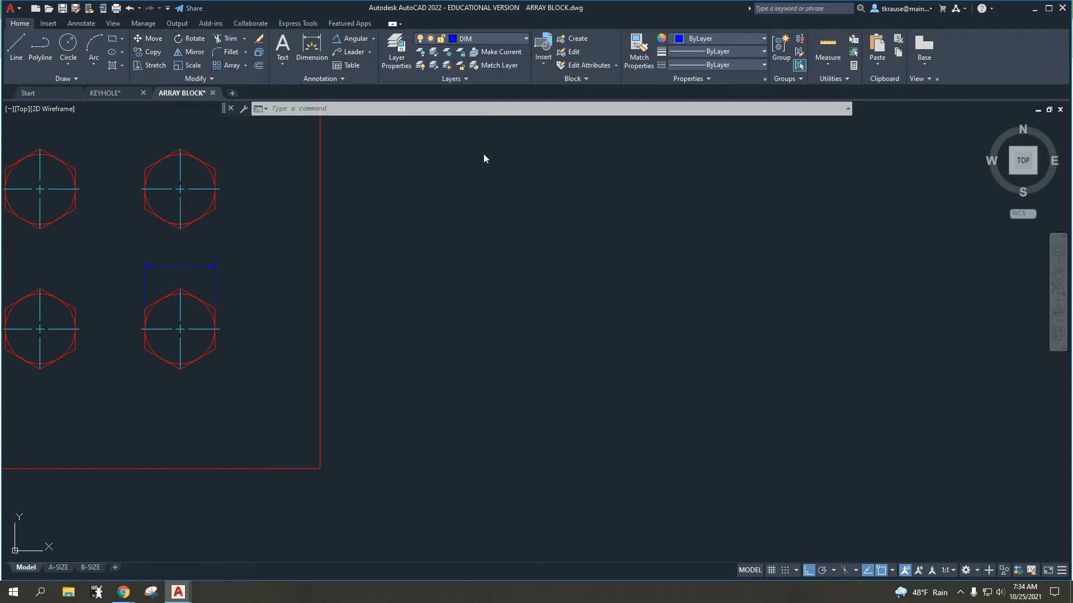
left_click(66, 56)
left_click(595, 344)
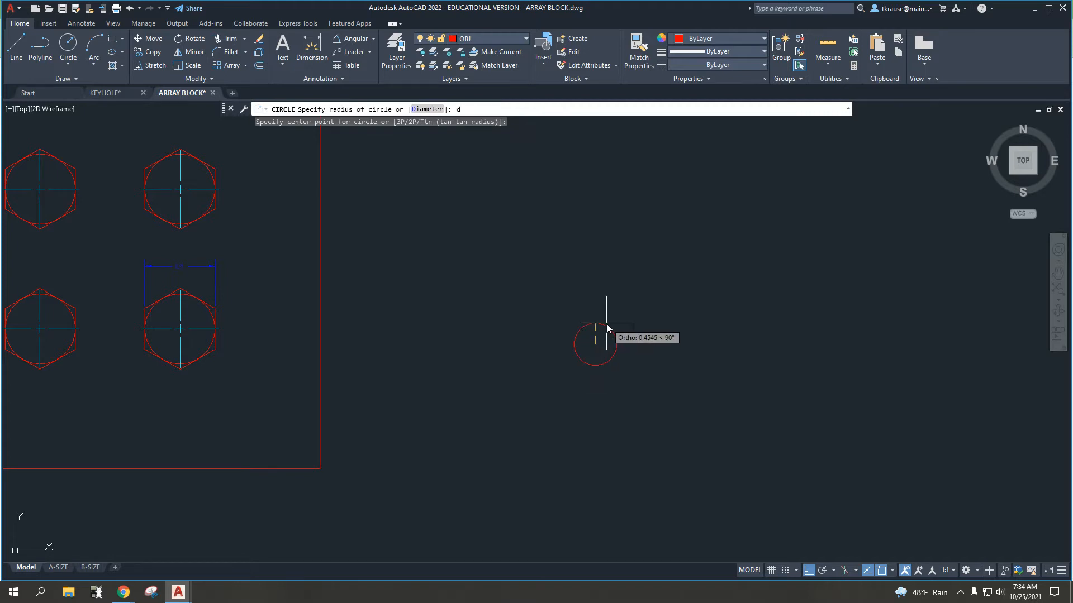
type("d")
key("Return")
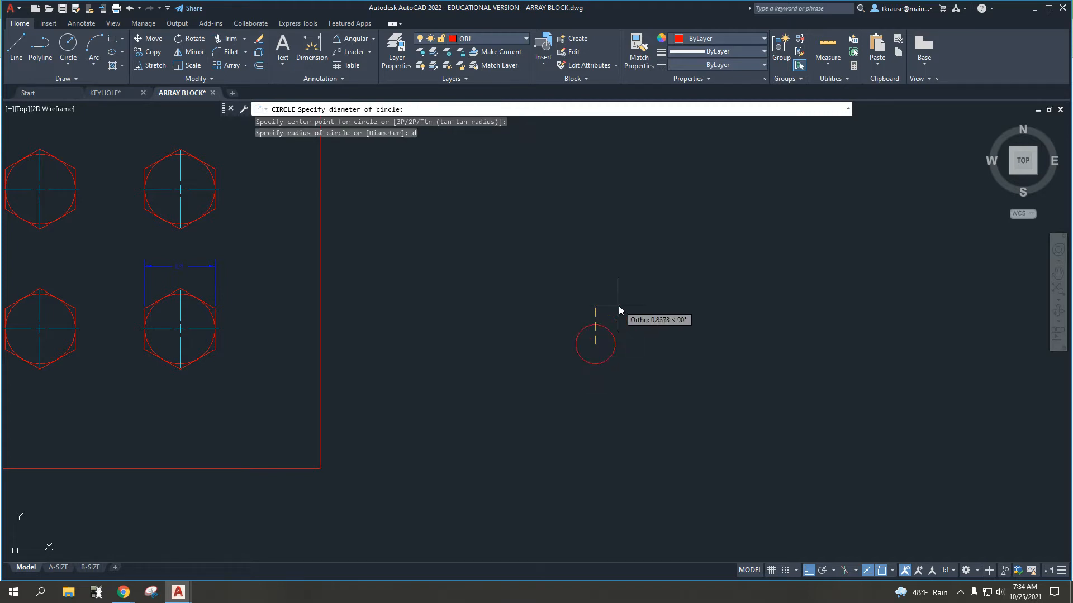
type("1.5")
key("Return")
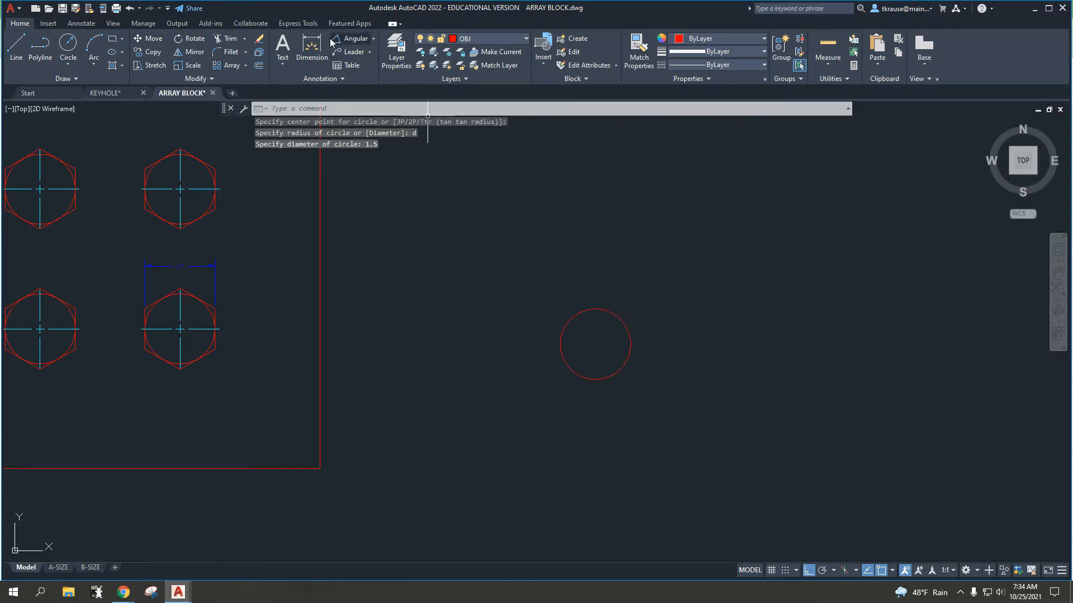
Step: Check the new circle's size with a diameter dimension preview, without placing the dimension
left_click(373, 39)
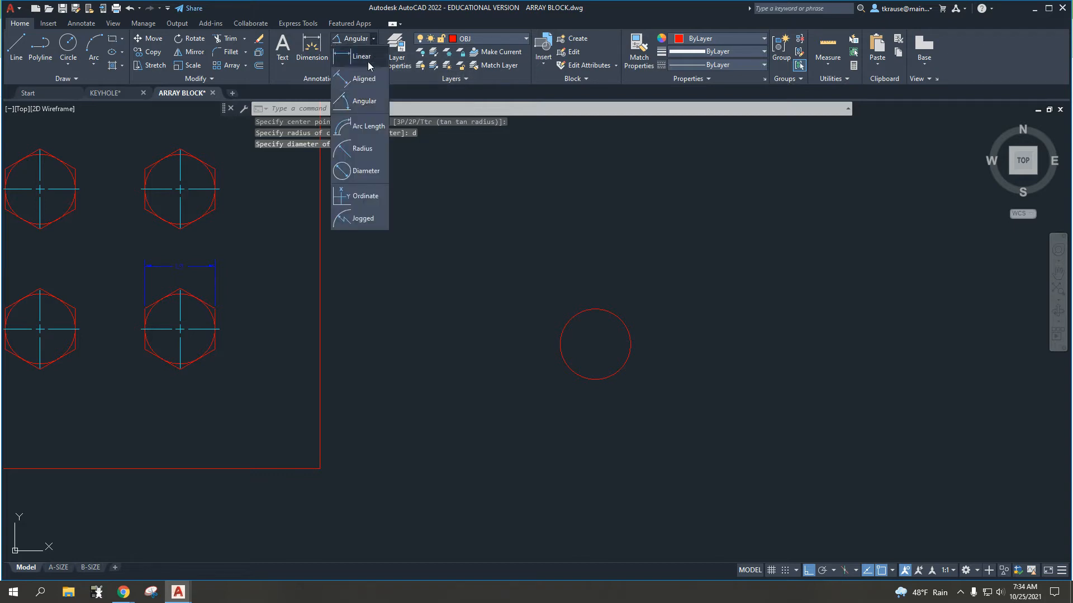
left_click(362, 172)
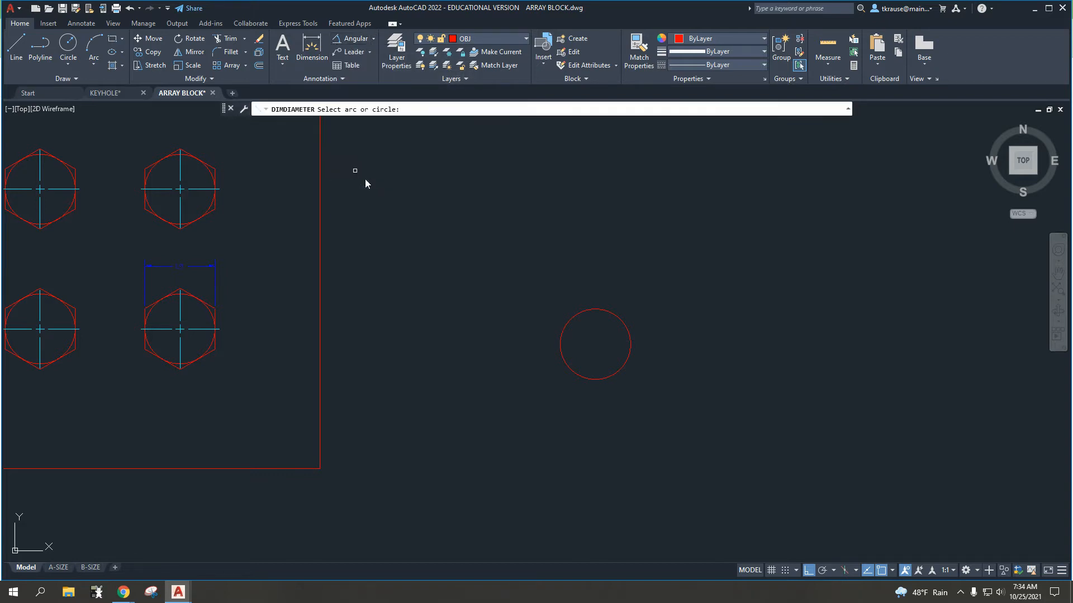
left_click(618, 319)
scroll(660, 309, "up", 4)
middle_click_drag(613, 318, 633, 263)
key("Escape")
scroll(570, 251, "down", 4)
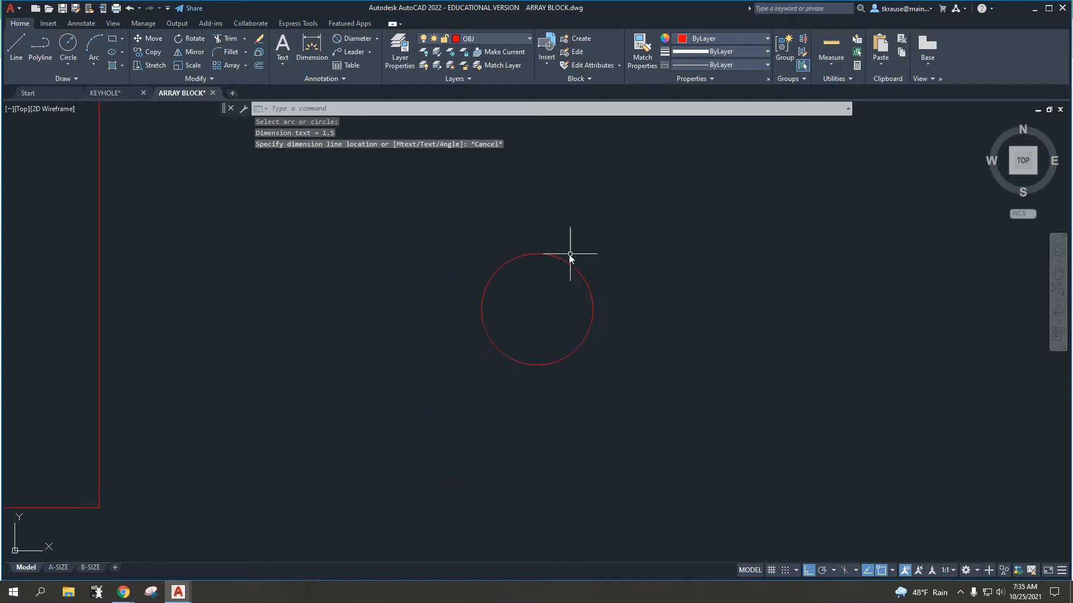
middle_click_drag(544, 237, 486, 268)
scroll(481, 257, "down", 1)
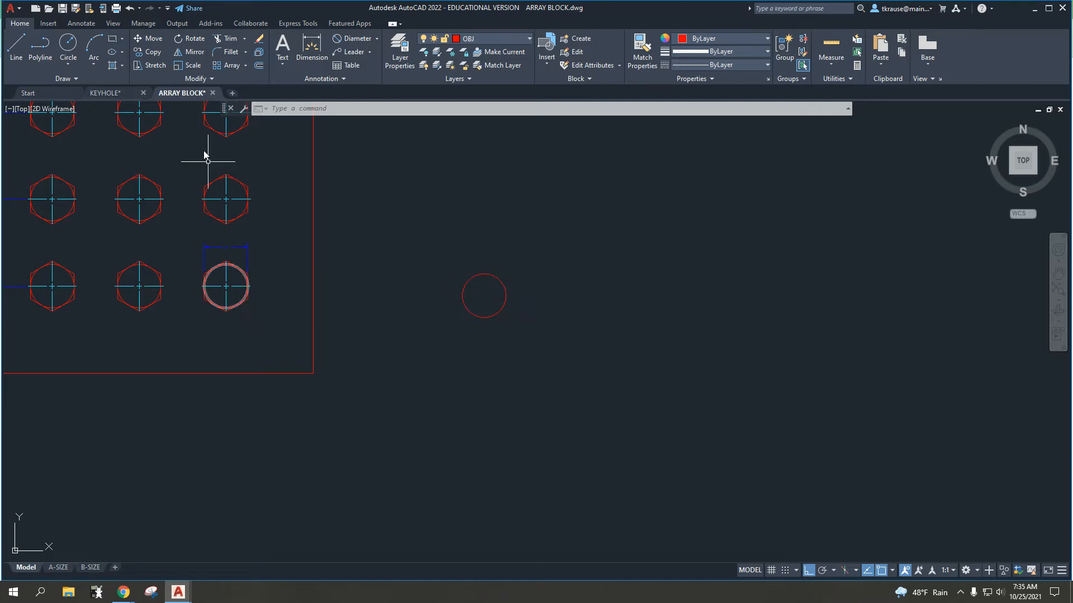
left_click(122, 39)
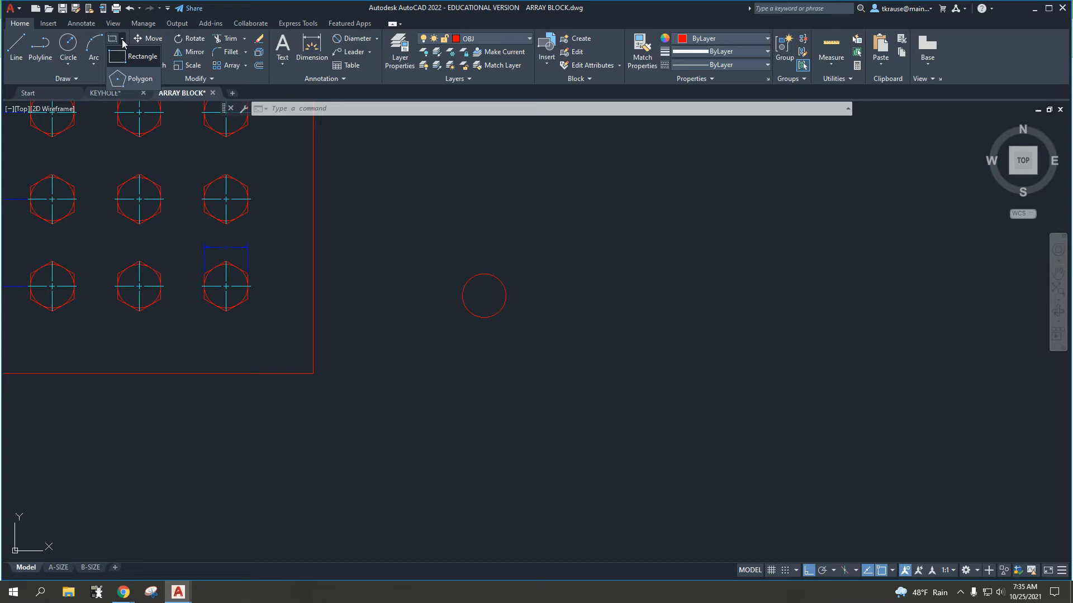
left_click(132, 80)
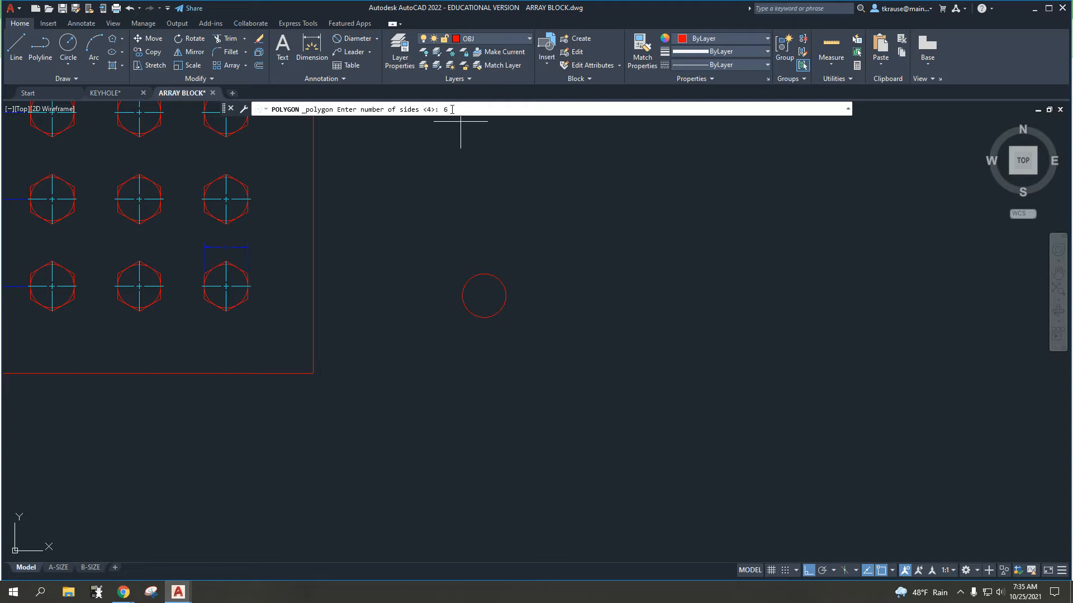
key("Return")
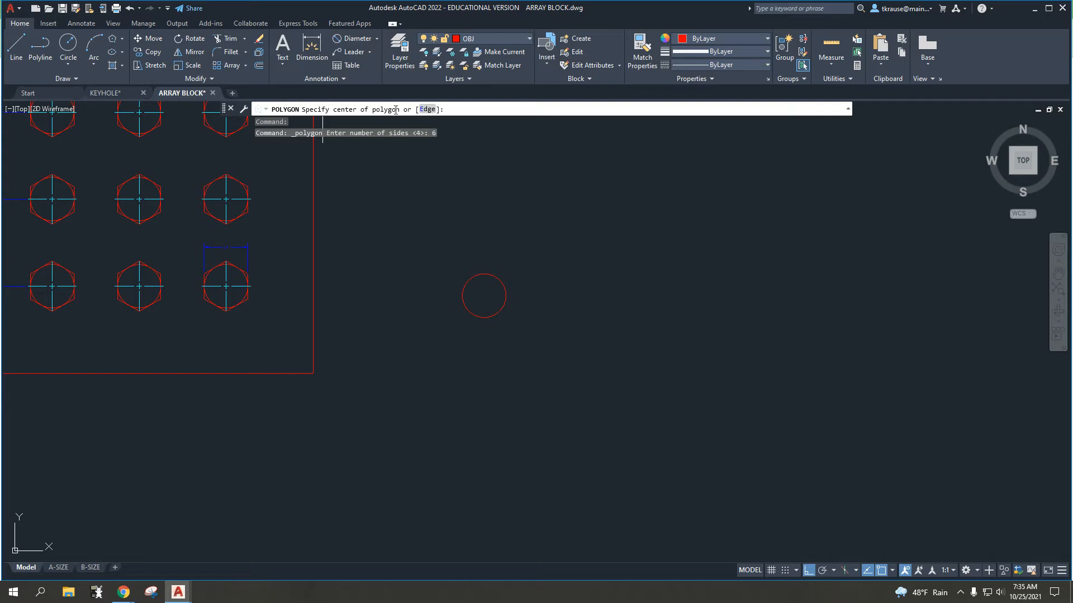
left_click(484, 297)
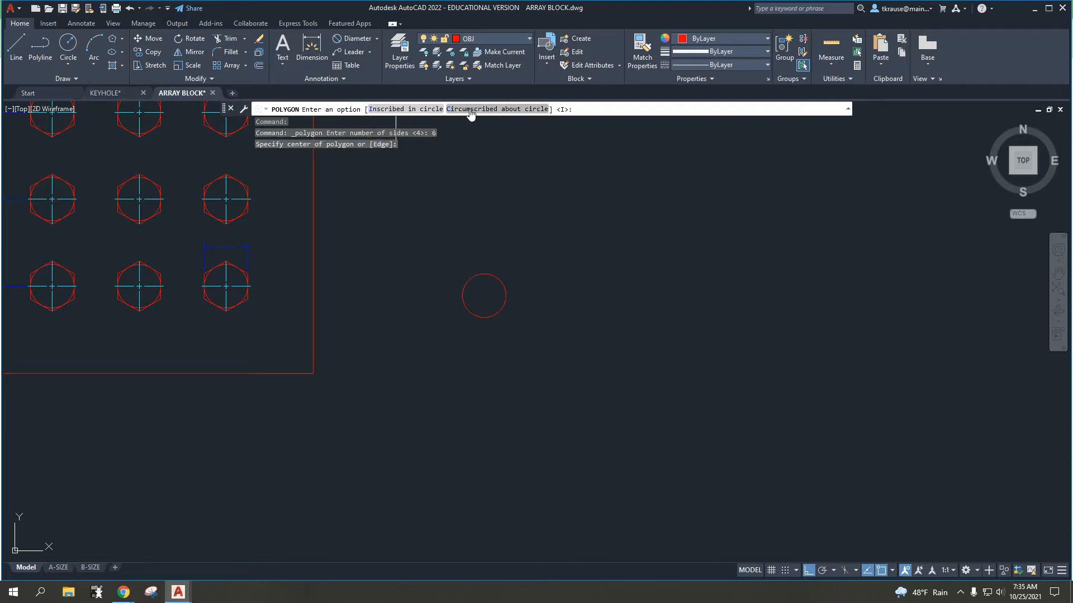
left_click(410, 110)
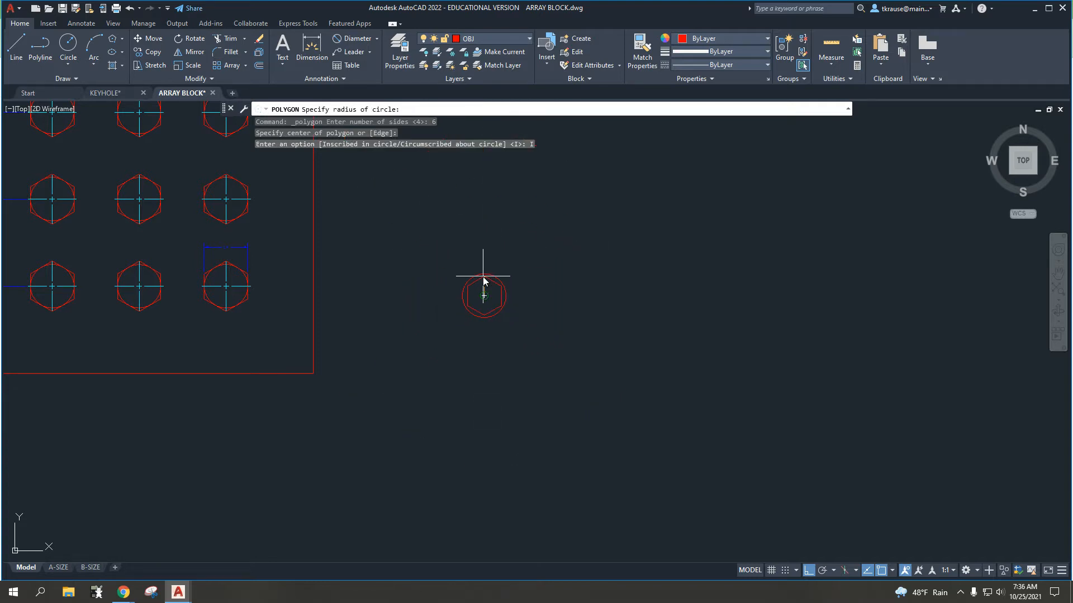
scroll(482, 276, "up", 2)
scroll(483, 276, "up", 2)
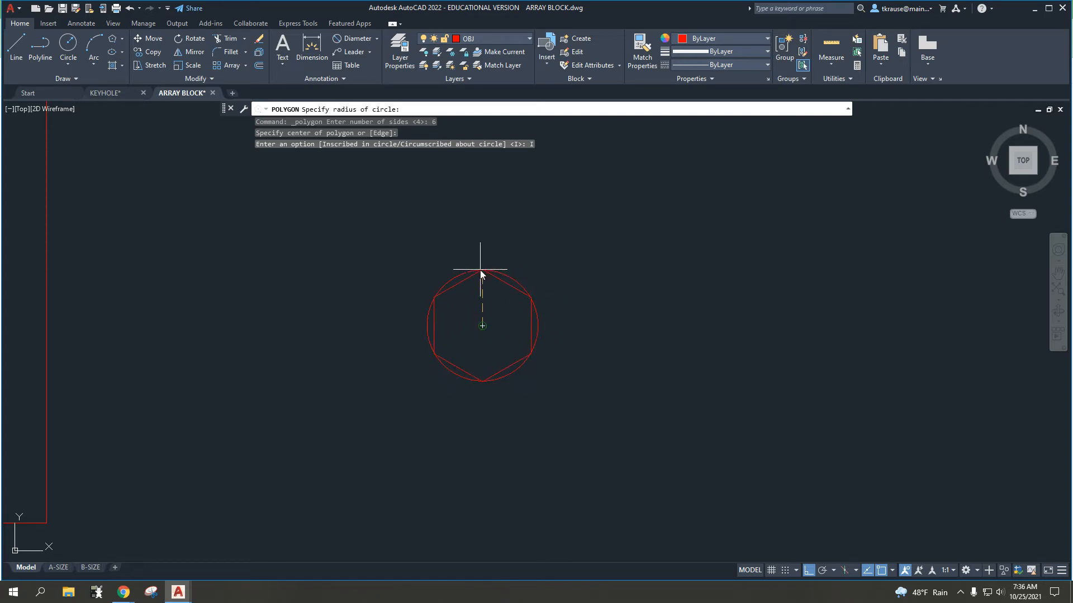
scroll(481, 271, "down", 5)
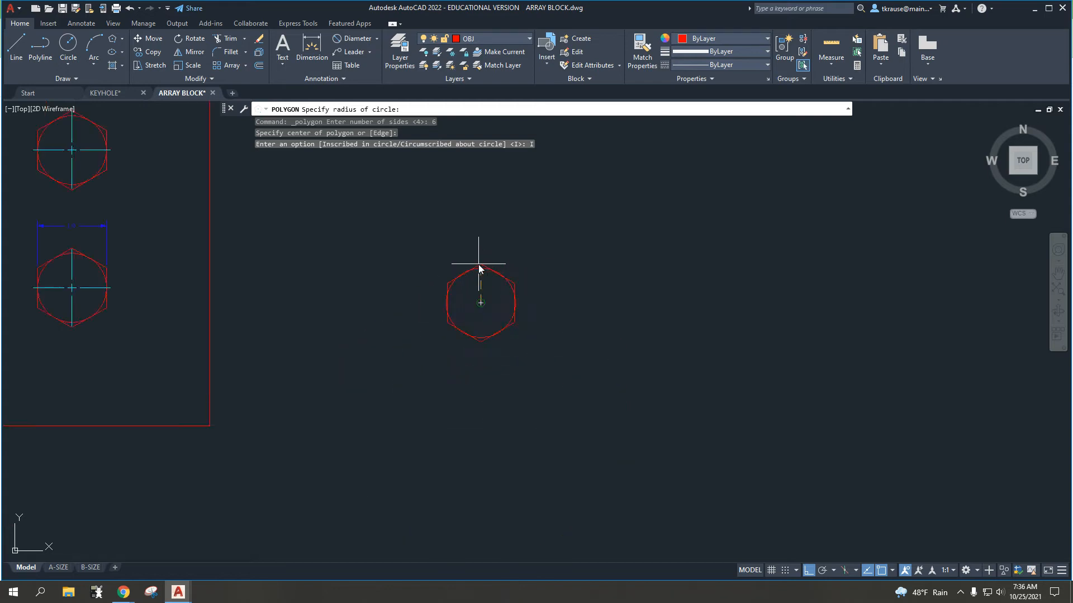
scroll(480, 273, "up", 5)
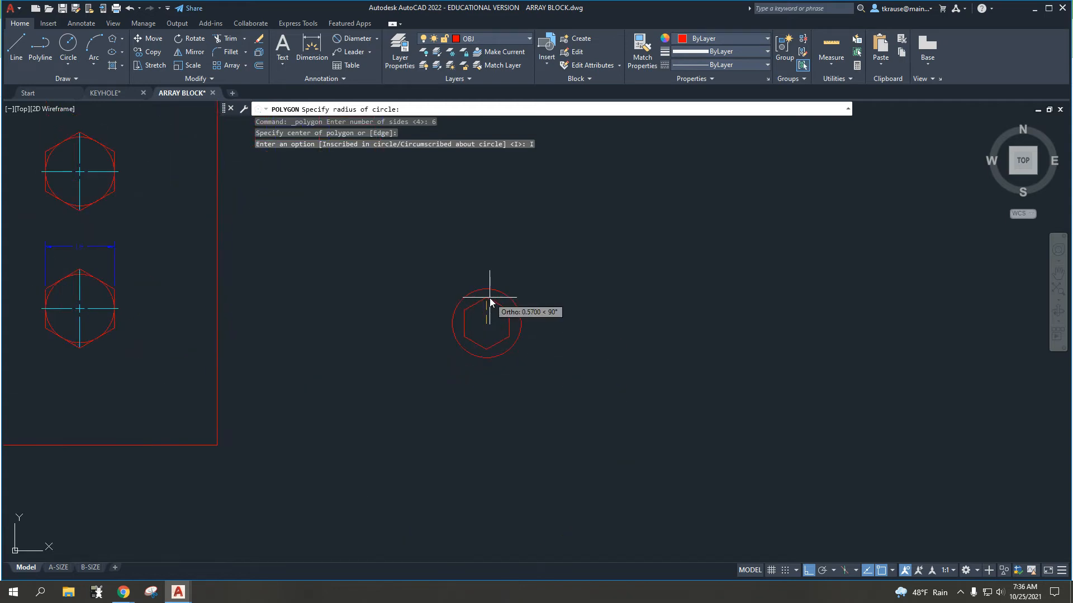
key("Escape")
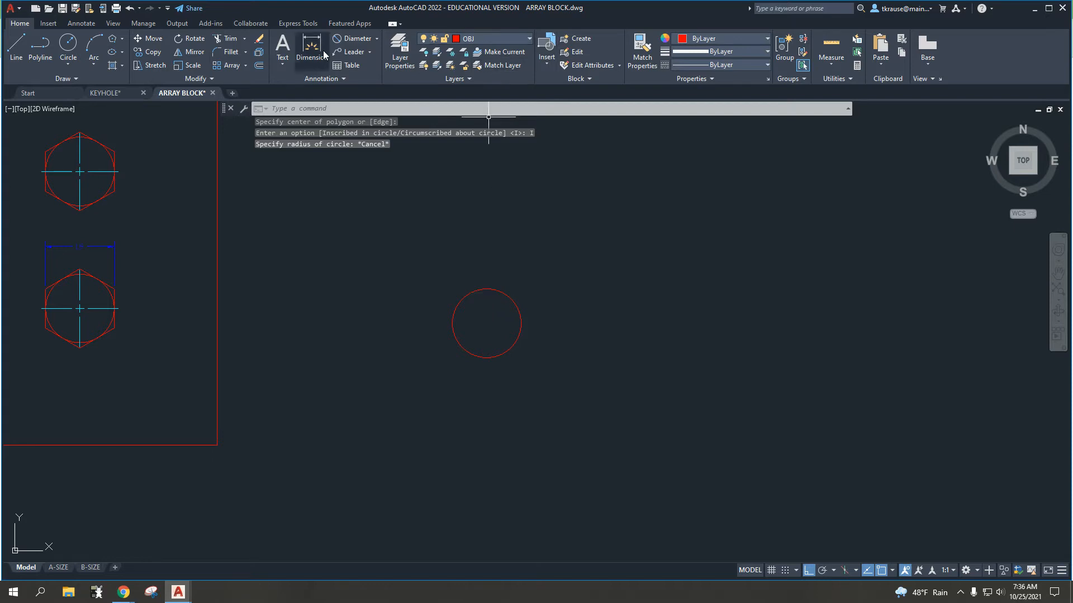
Step: Add a center mark to the new circle beside the plate
left_click(89, 23)
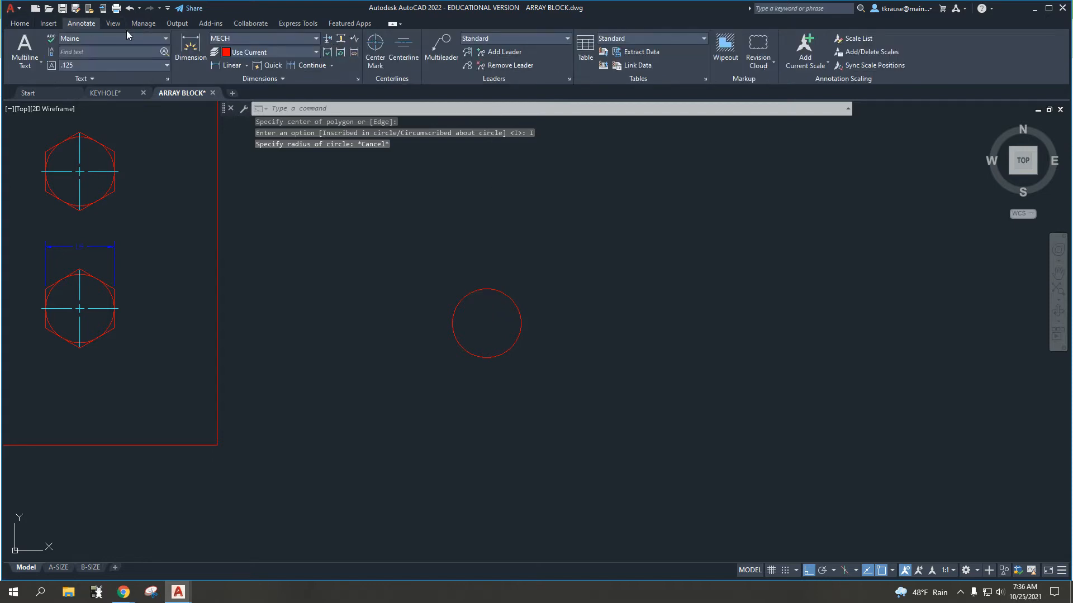
left_click(375, 47)
left_click(484, 289)
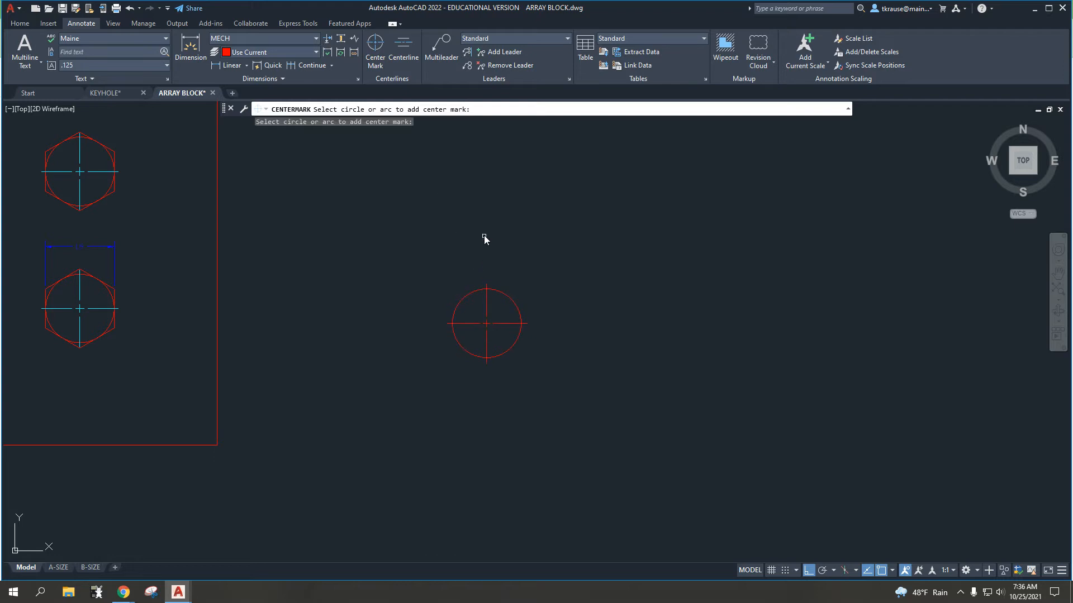
key("Escape")
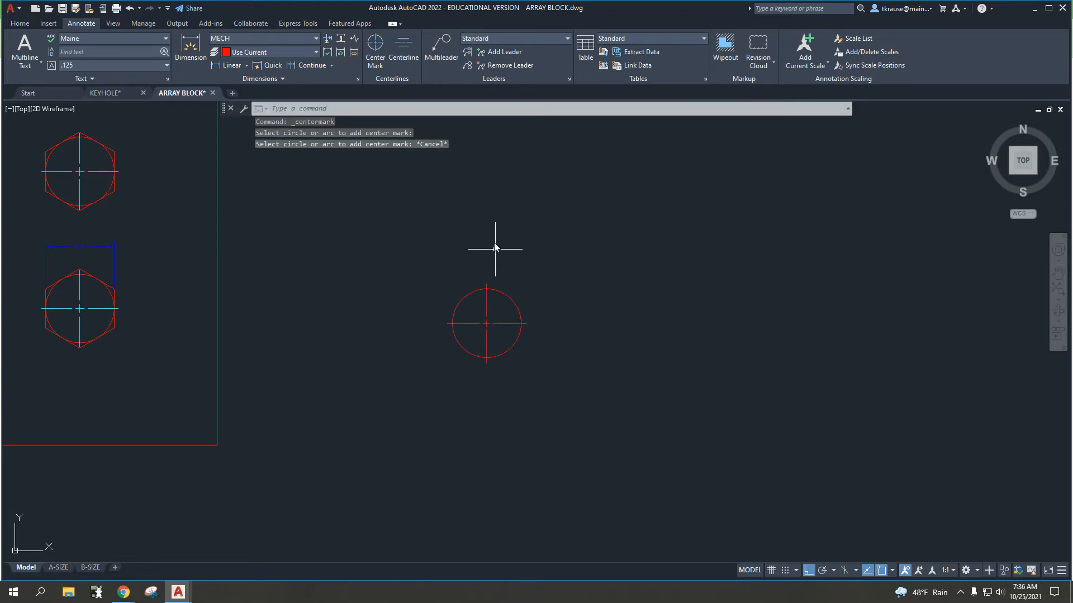
Step: Draw a 6-sided polygon inscribed in the new circle, centred on it with a vertex at its left quadrant point
left_click(20, 24)
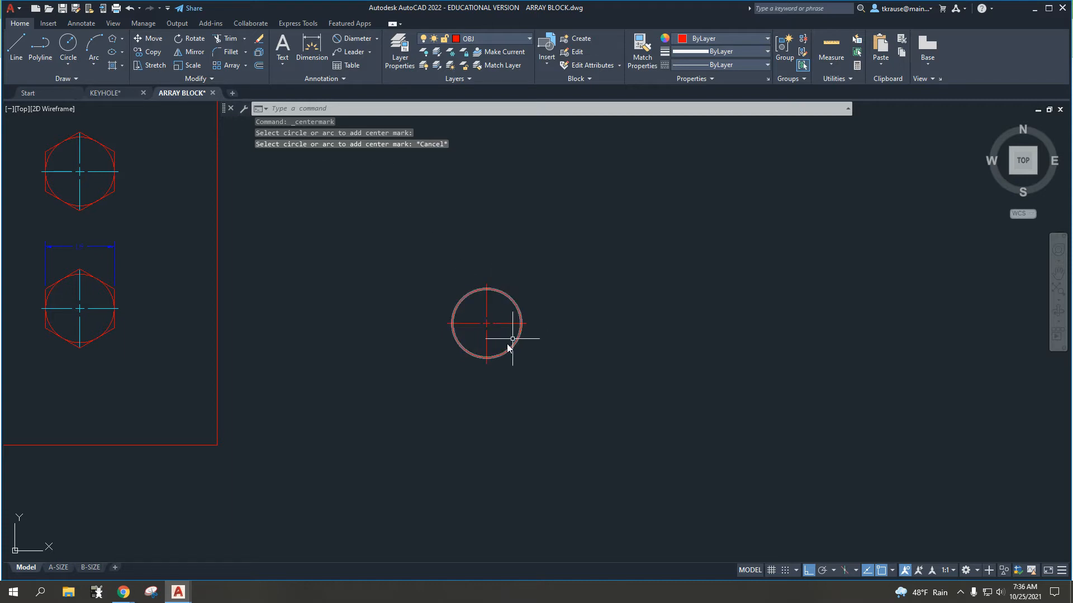
left_click(114, 39)
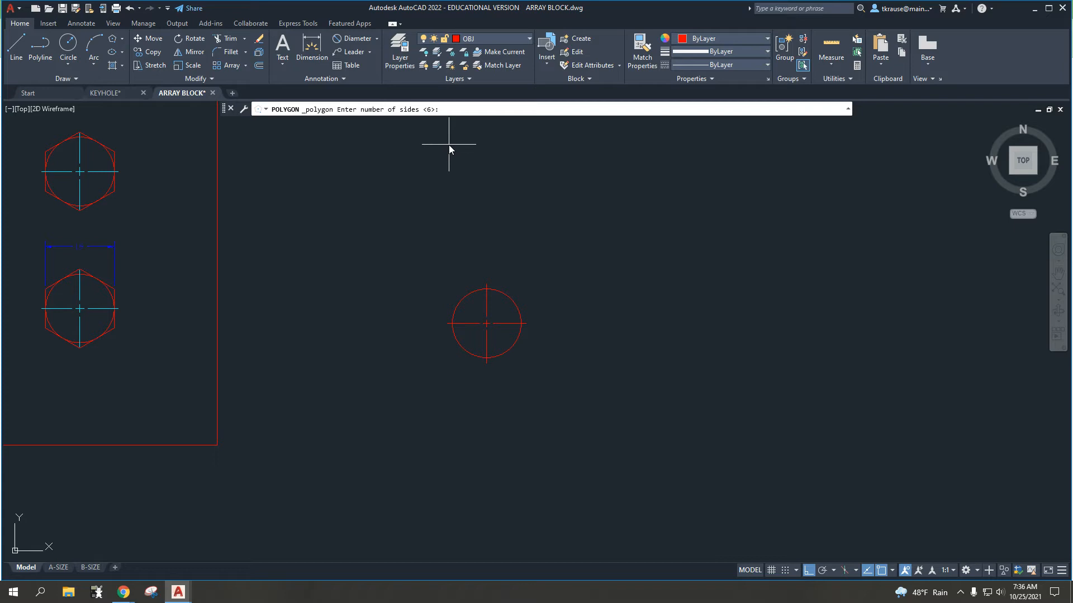
key("Return")
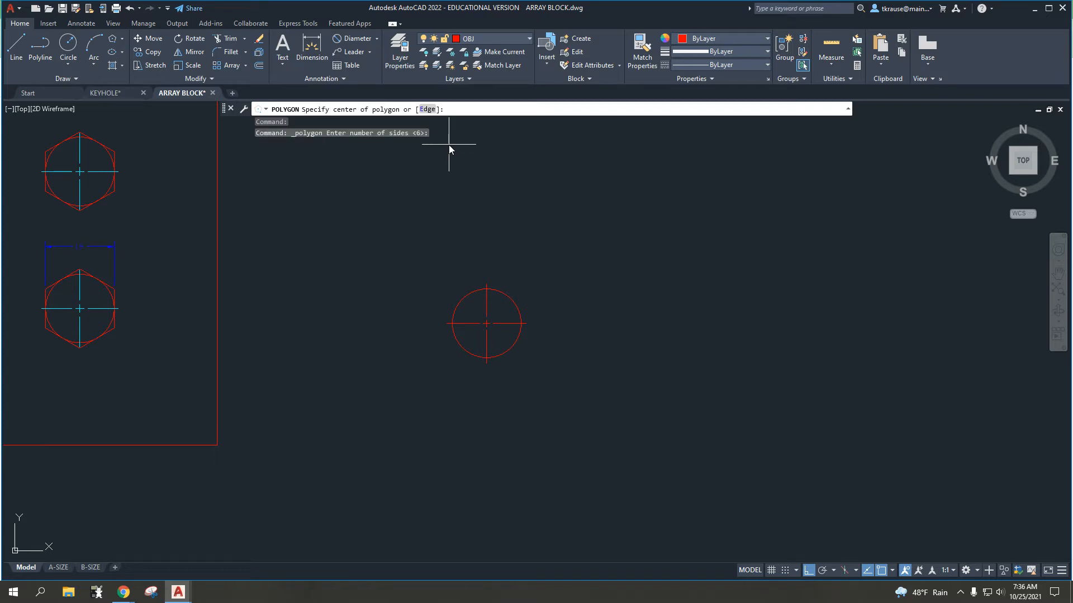
scroll(486, 324, "up", 2)
left_click(484, 323)
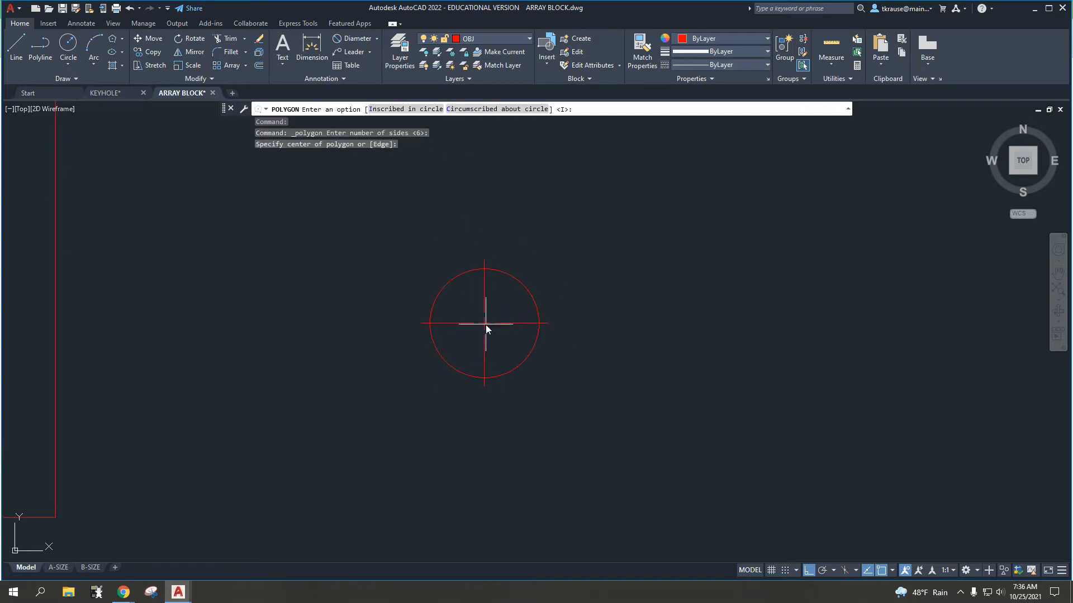
left_click(388, 109)
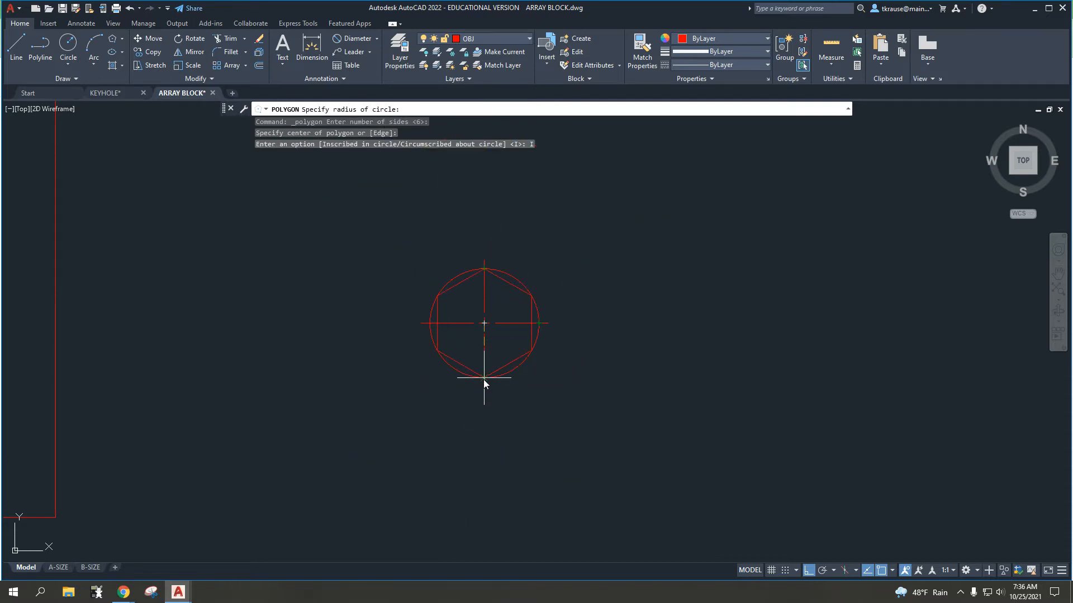
left_click(430, 324)
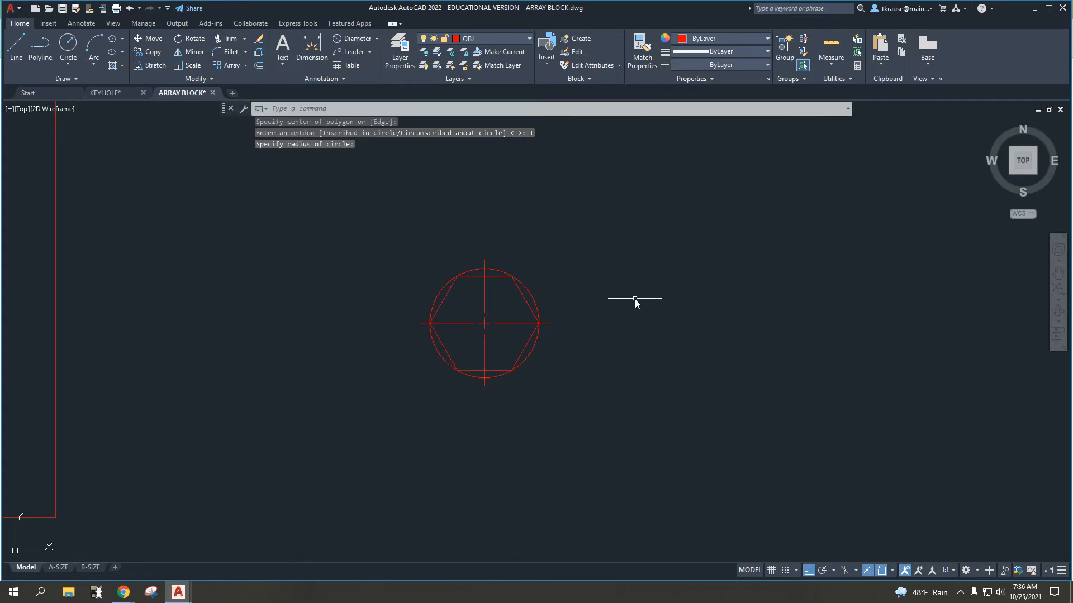
Step: Draw a 6-sided polygon circumscribed about the circle beside the plate, centred on it and reaching its top quadrant point
scroll(521, 309, "up", 2)
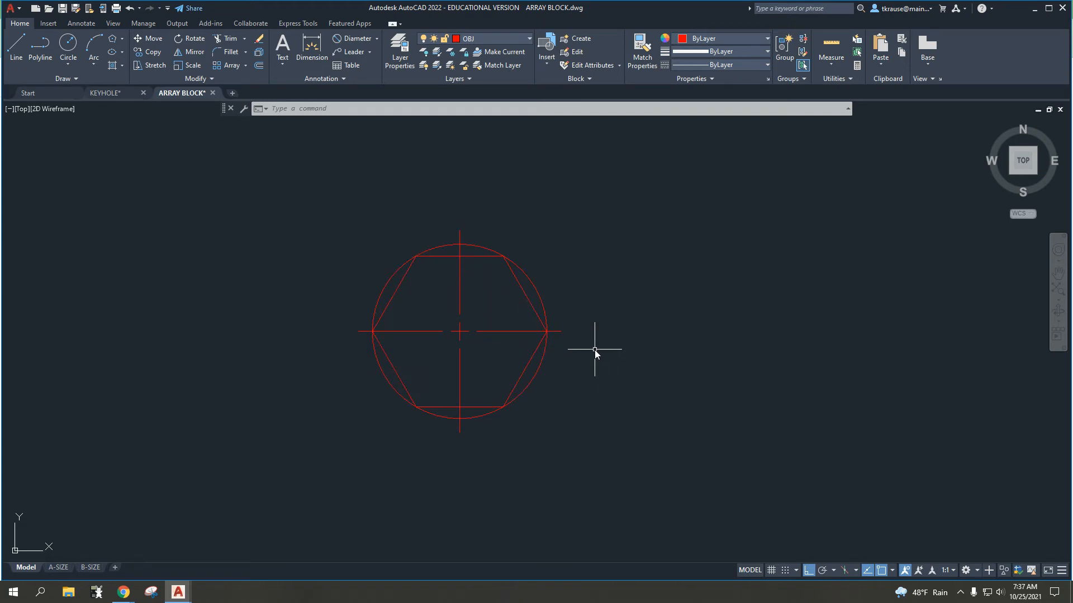
left_click(112, 40)
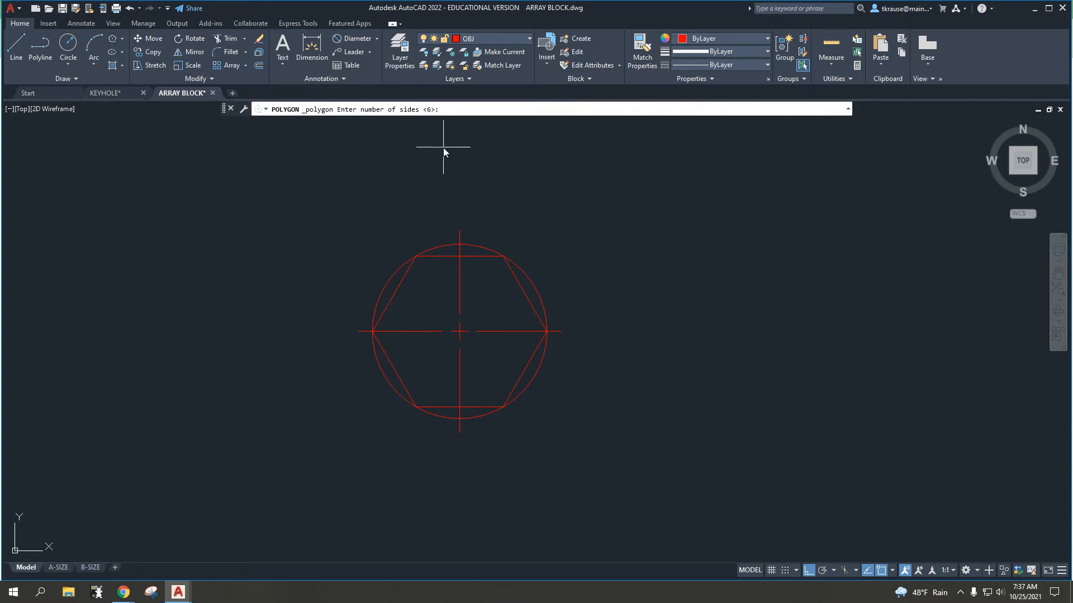
key("Return")
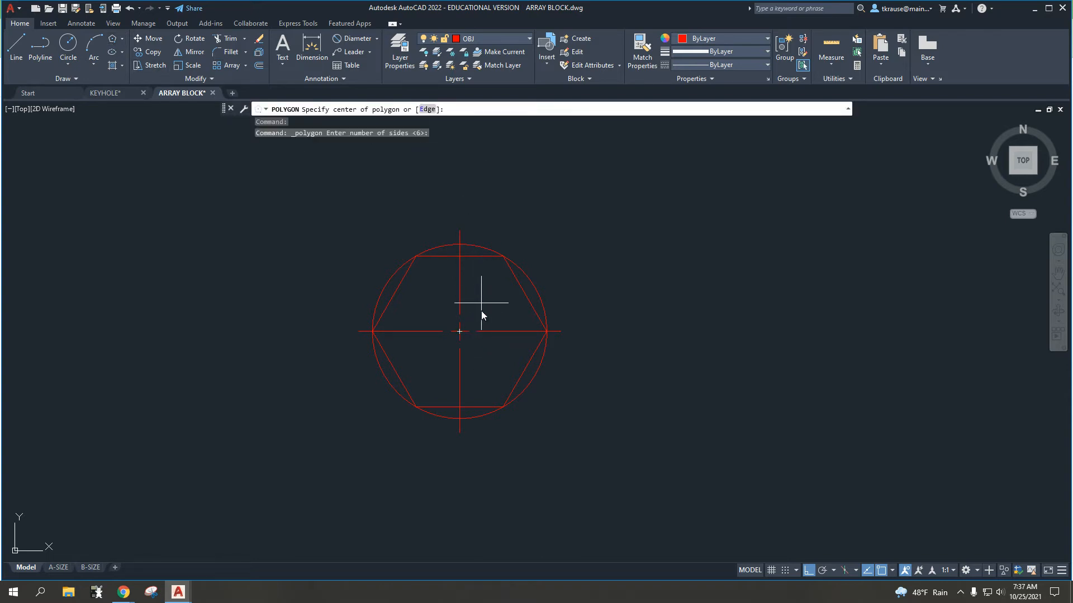
left_click(458, 333)
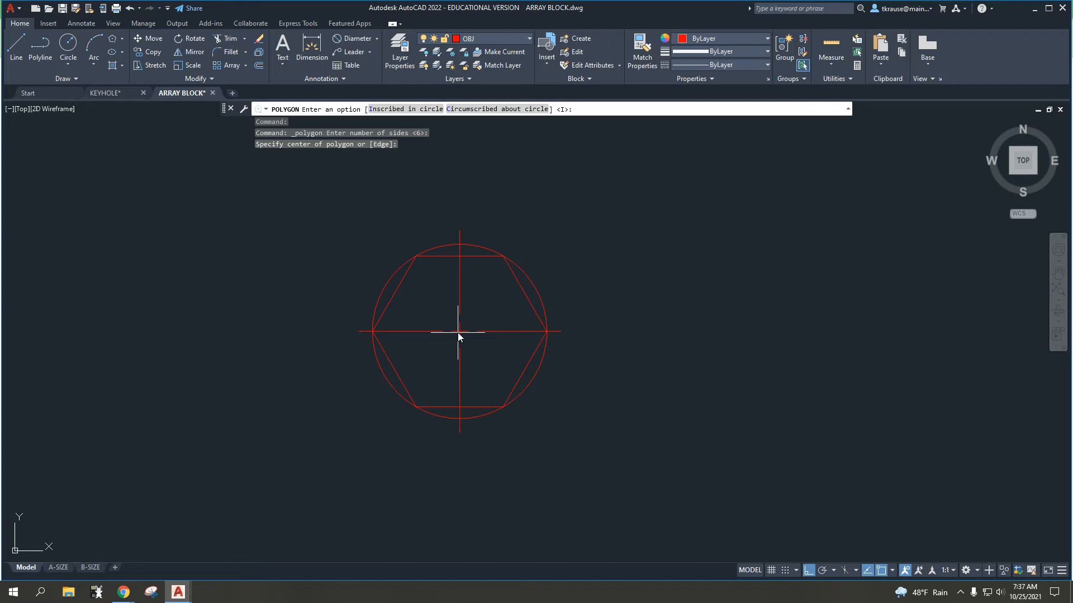
left_click(497, 110)
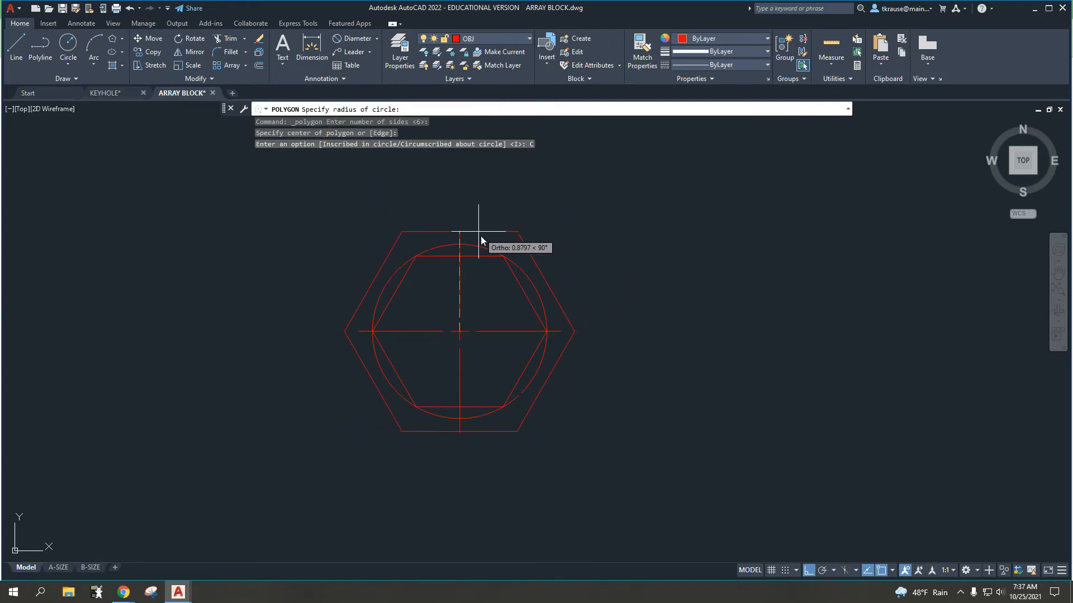
scroll(469, 249, "up", 2)
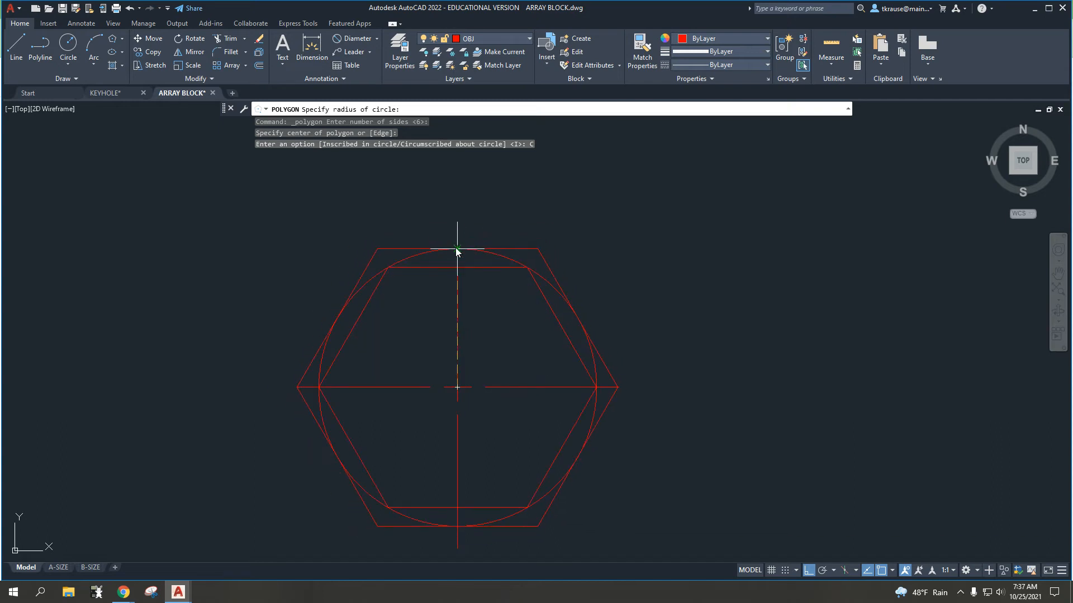
key("Escape")
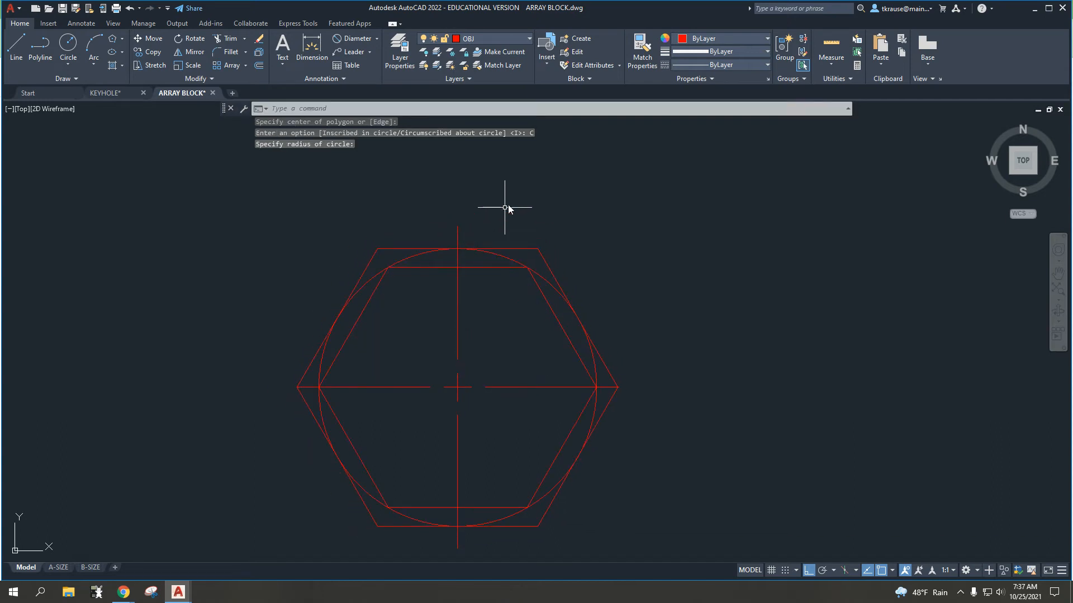
key("Escape")
scroll(509, 204, "down", 2)
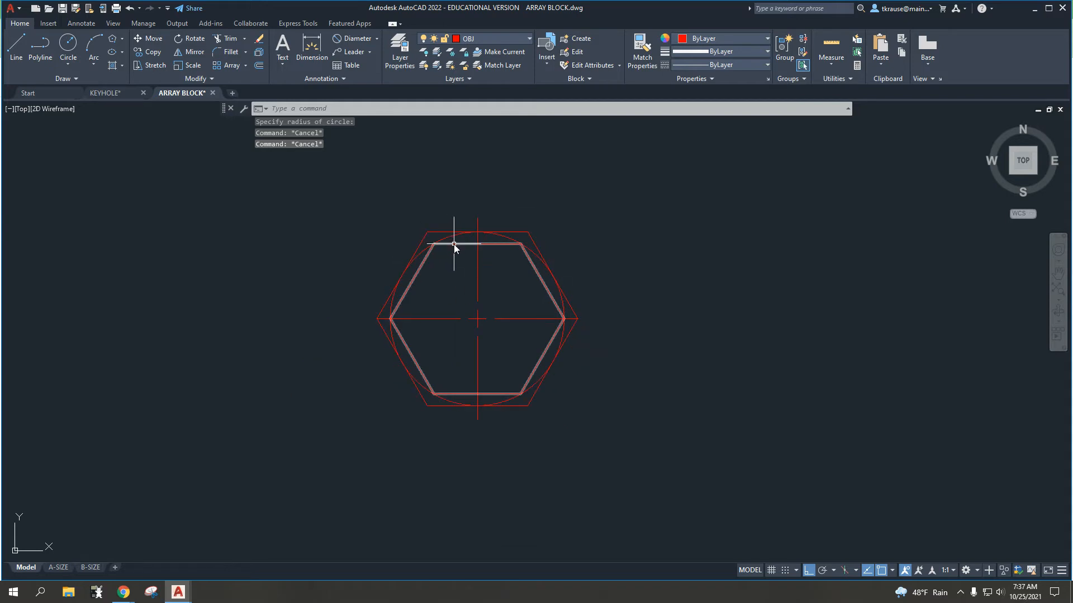
Step: Erase the center mark of the circle beside the plate and undo the erasure
mouse_move(454, 244)
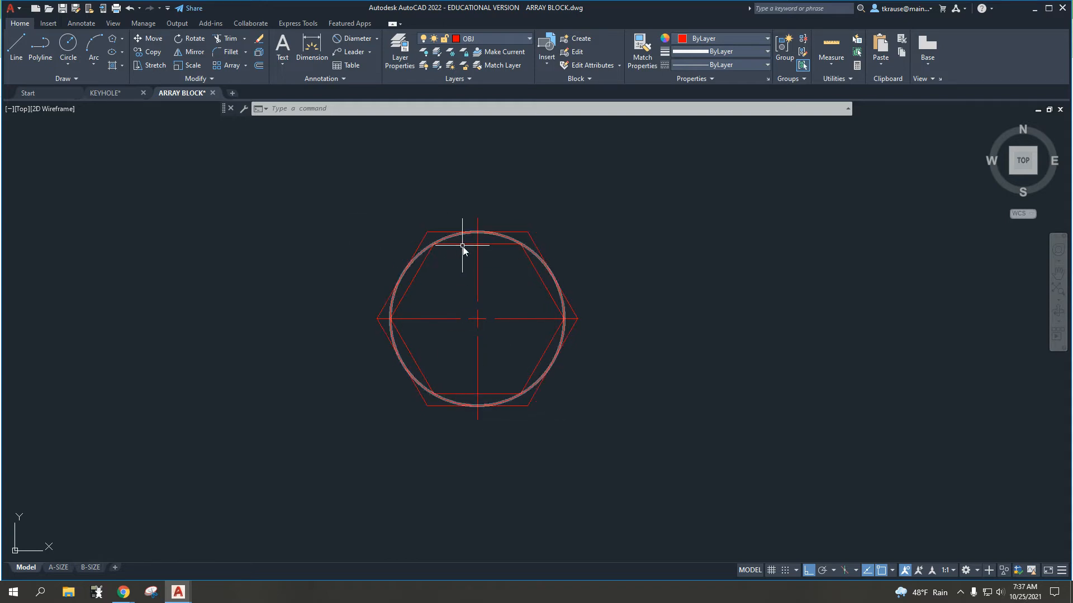
scroll(439, 248, "down", 4)
scroll(439, 249, "down", 3)
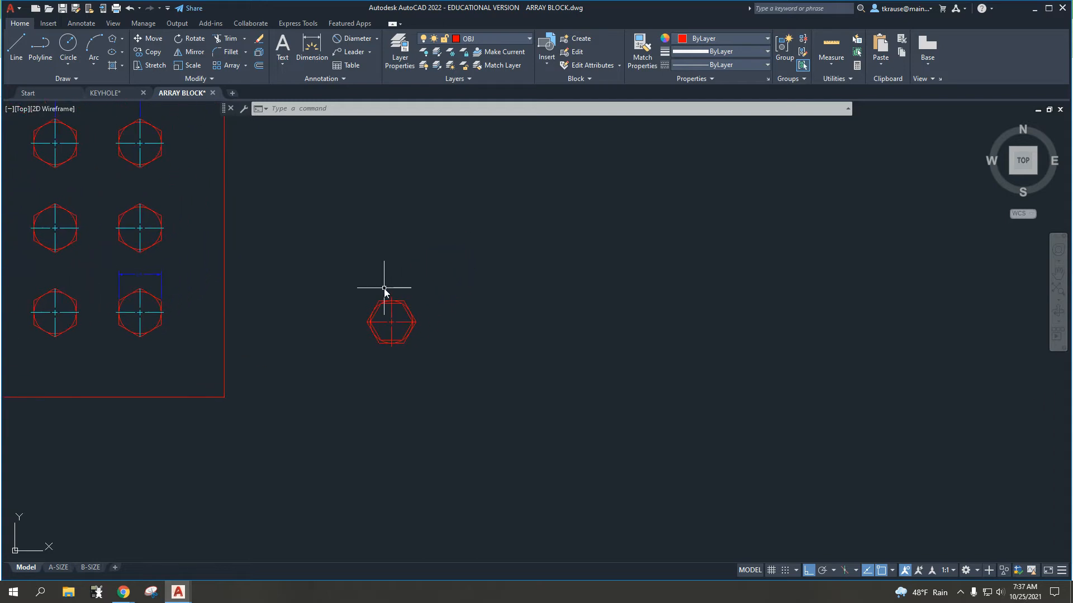
scroll(380, 311, "up", 2)
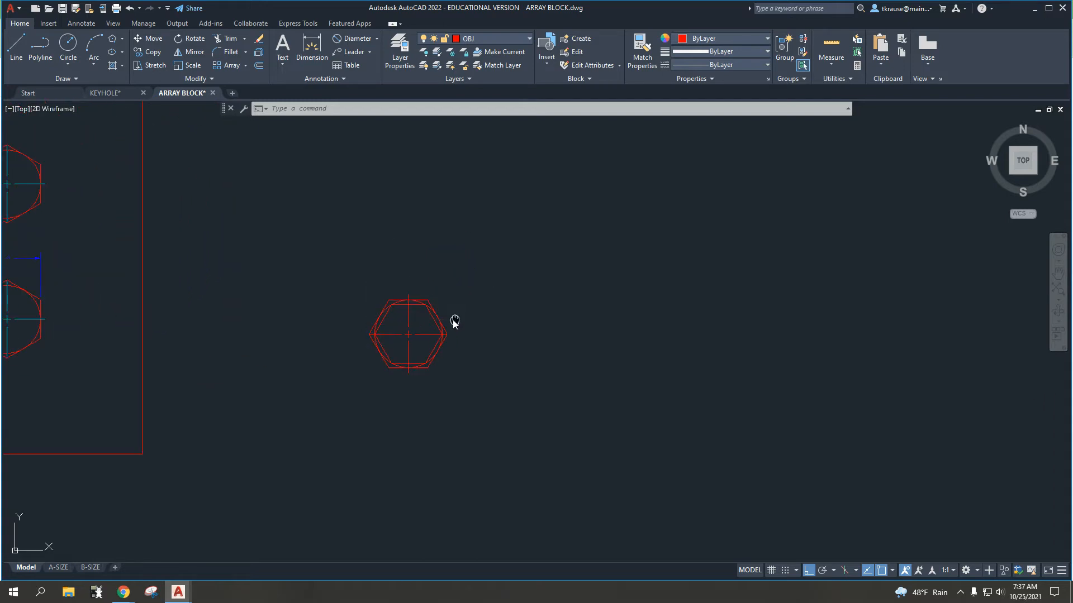
left_click(415, 335)
left_click(388, 317)
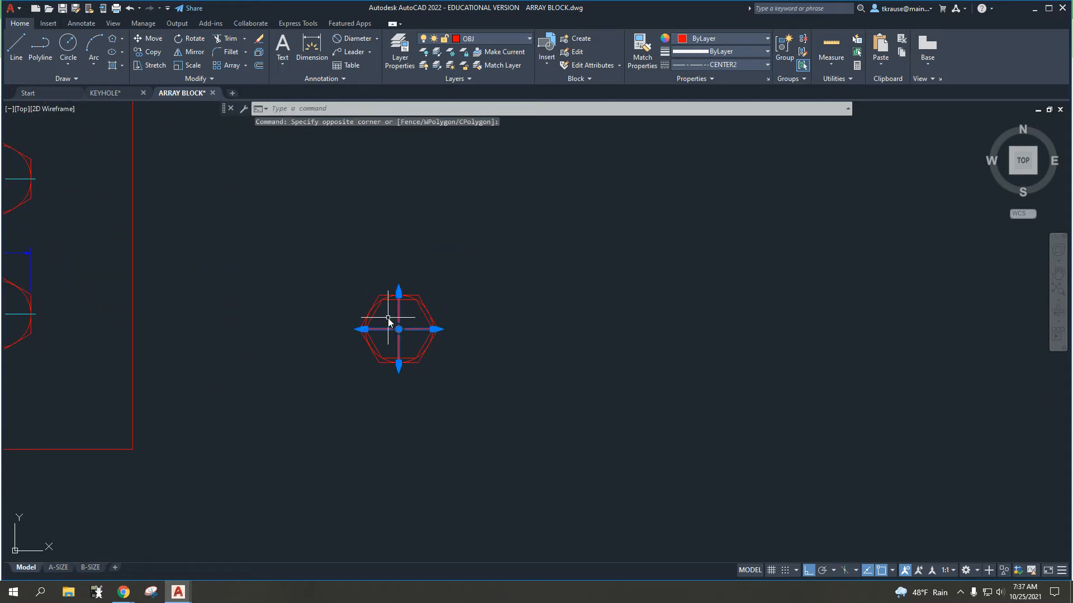
key("Delete")
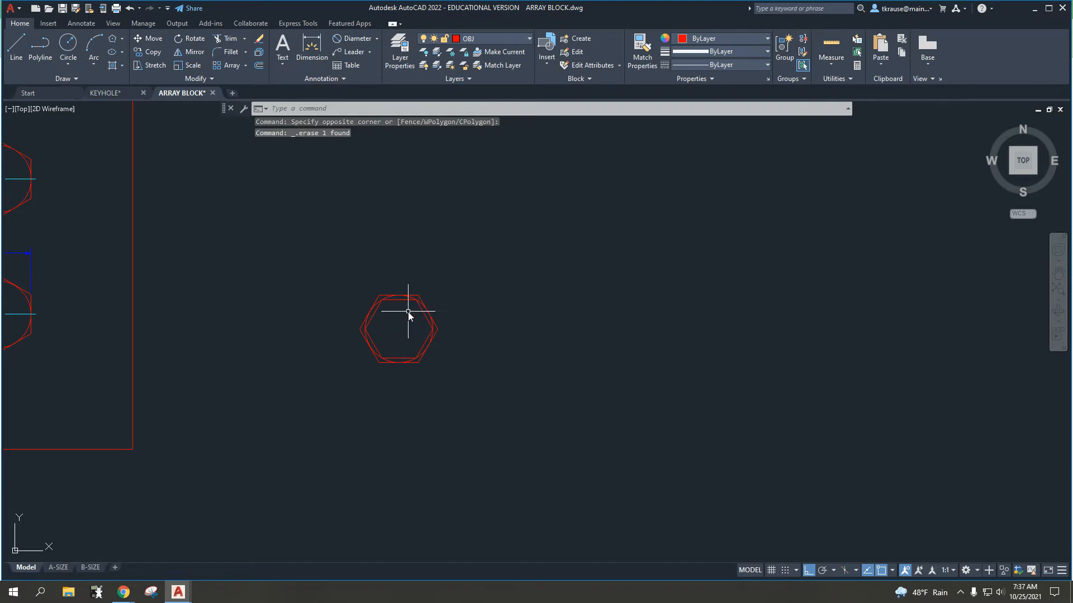
key("ctrl+z")
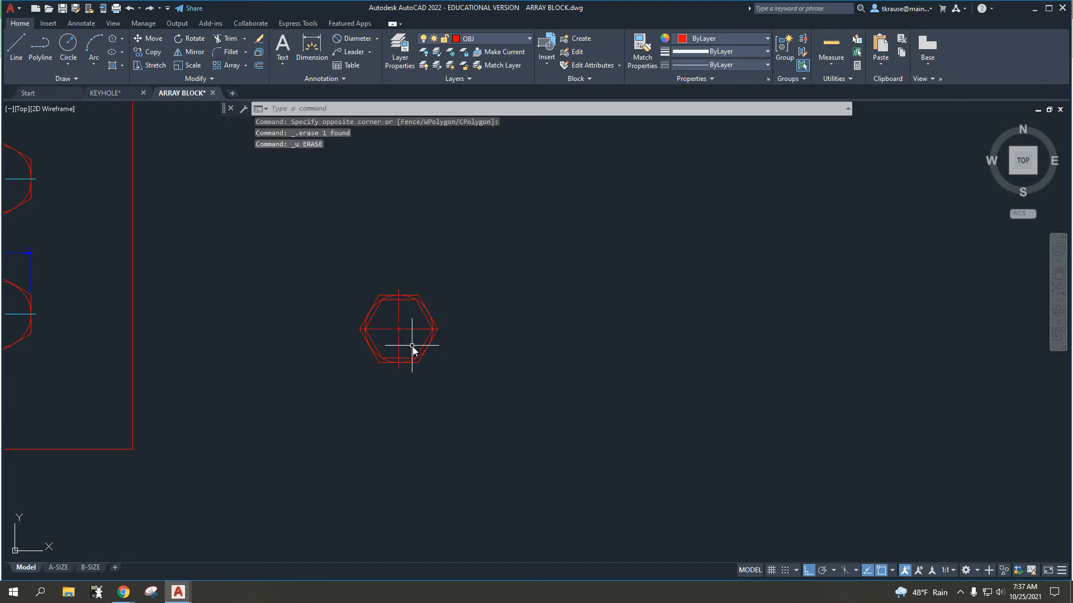
Step: Move the center mark of the circle beside the plate to the CEN layer
left_click(425, 342)
left_click(385, 315)
left_click(499, 38)
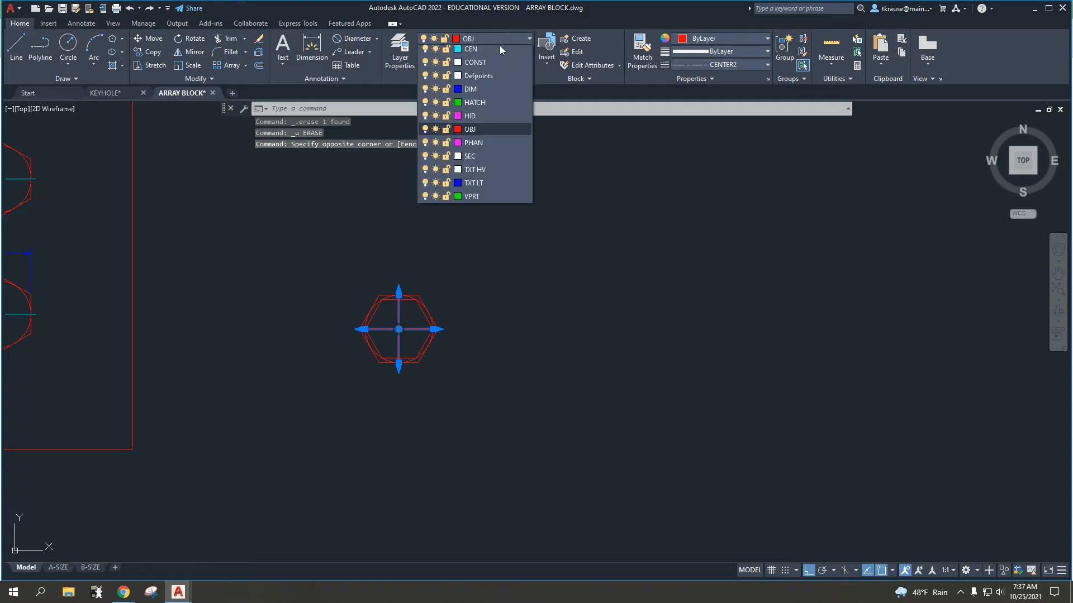
left_click(499, 49)
key("Escape")
key("Escape")
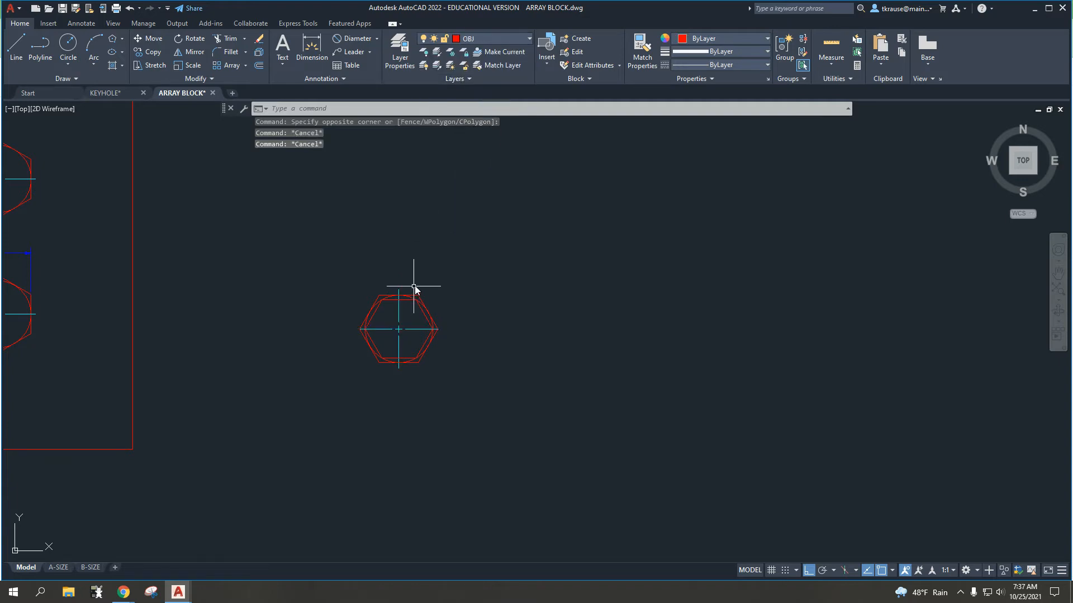
Step: Erase the inscribed hexagon inside the circle beside the plate
scroll(382, 315, "up", 6)
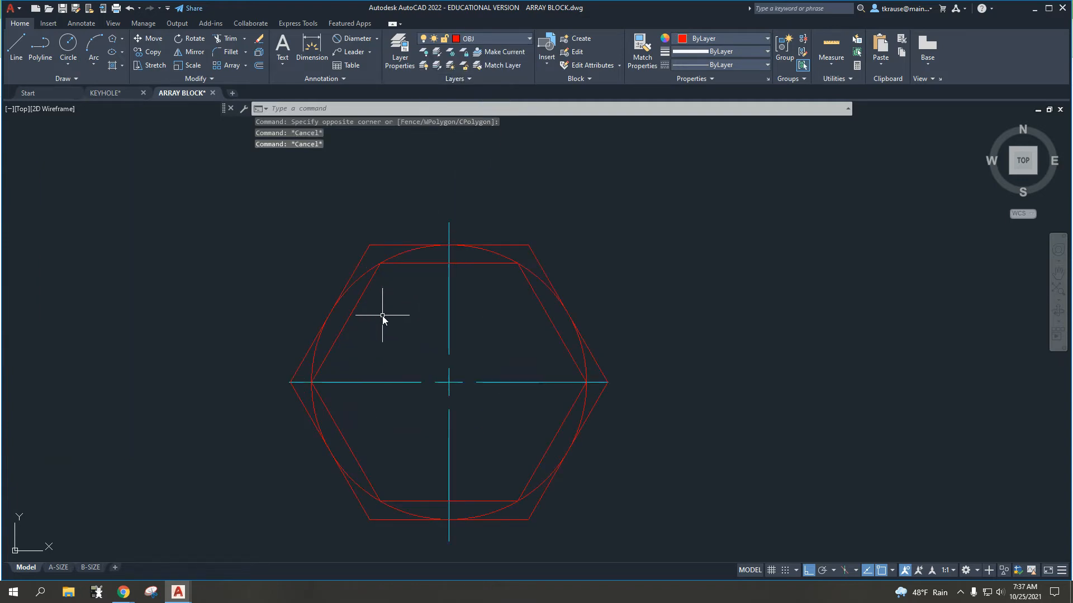
scroll(384, 332, "down", 2)
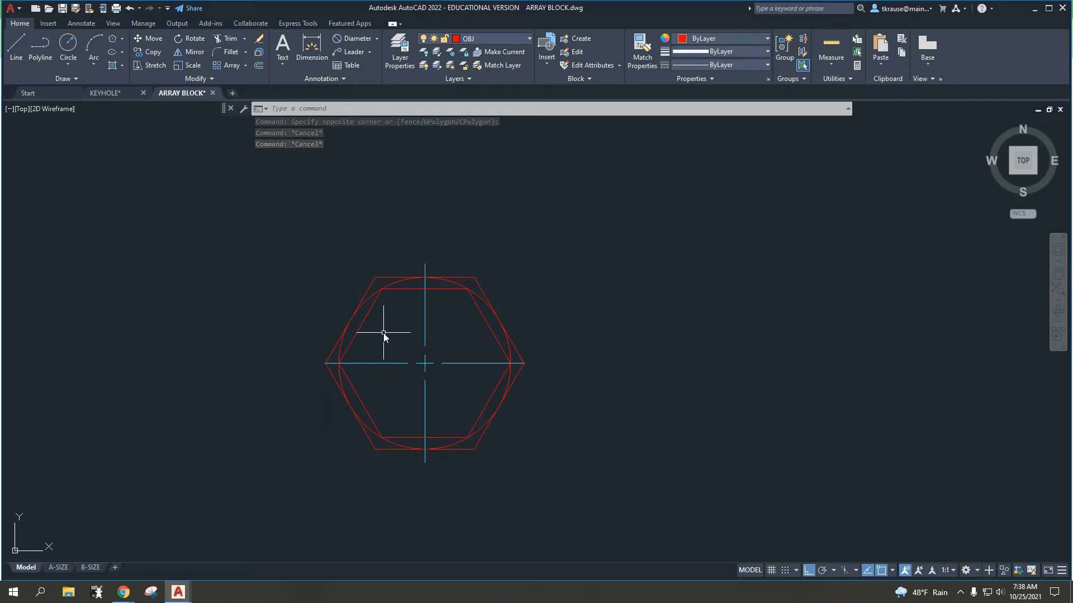
left_click(384, 333)
left_click(355, 325)
key("Delete")
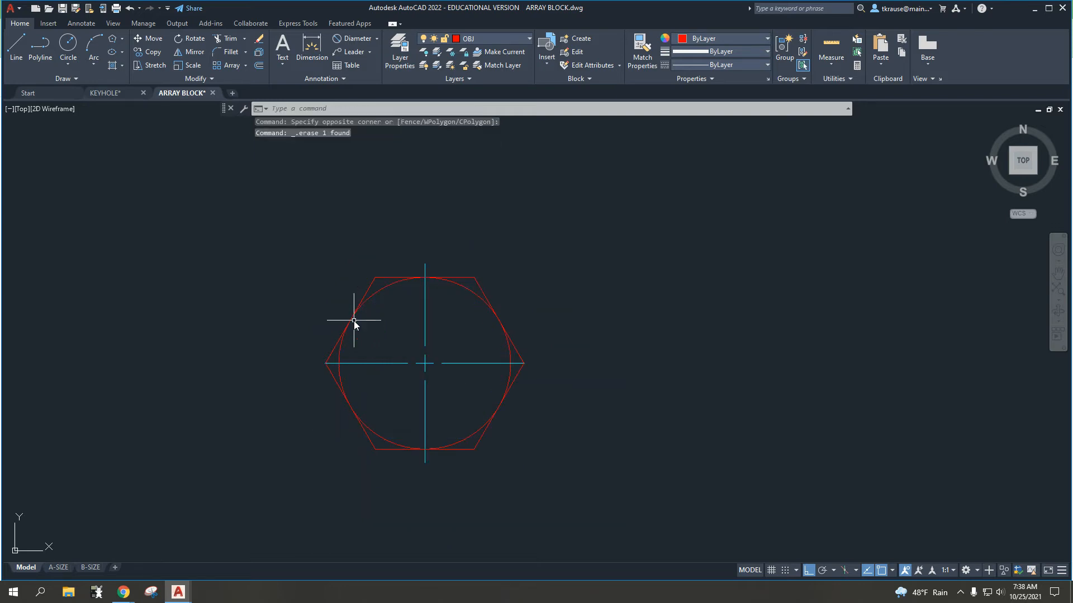
Step: Rotate the circumscribed hexagon beside the plate by 90° about the circle's center
scroll(354, 322, "down", 2)
scroll(354, 322, "down", 2)
middle_click_drag(347, 313, 444, 314)
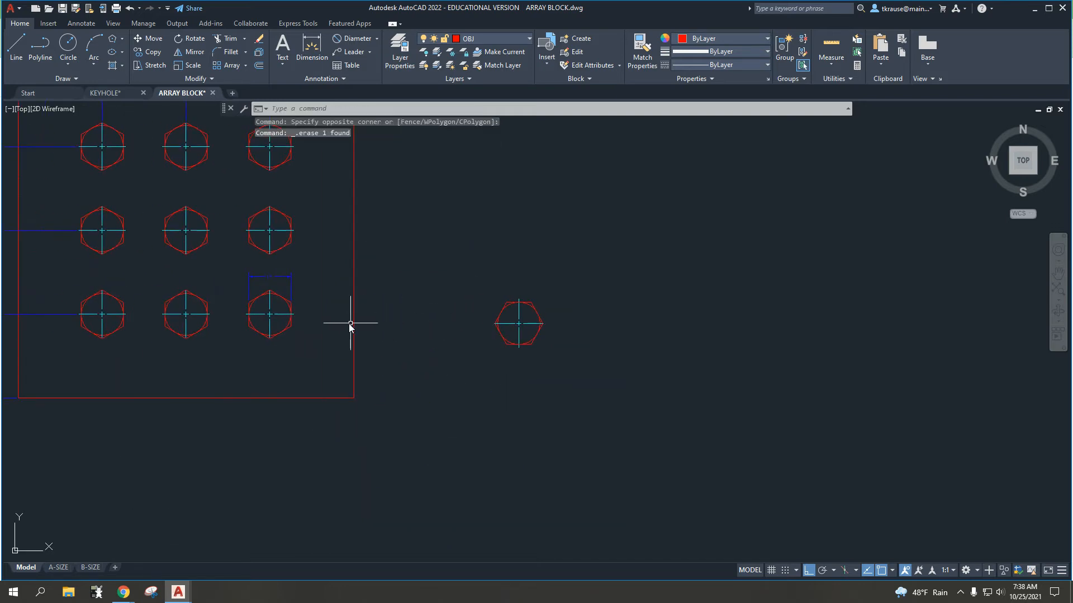
scroll(283, 304, "up", 4)
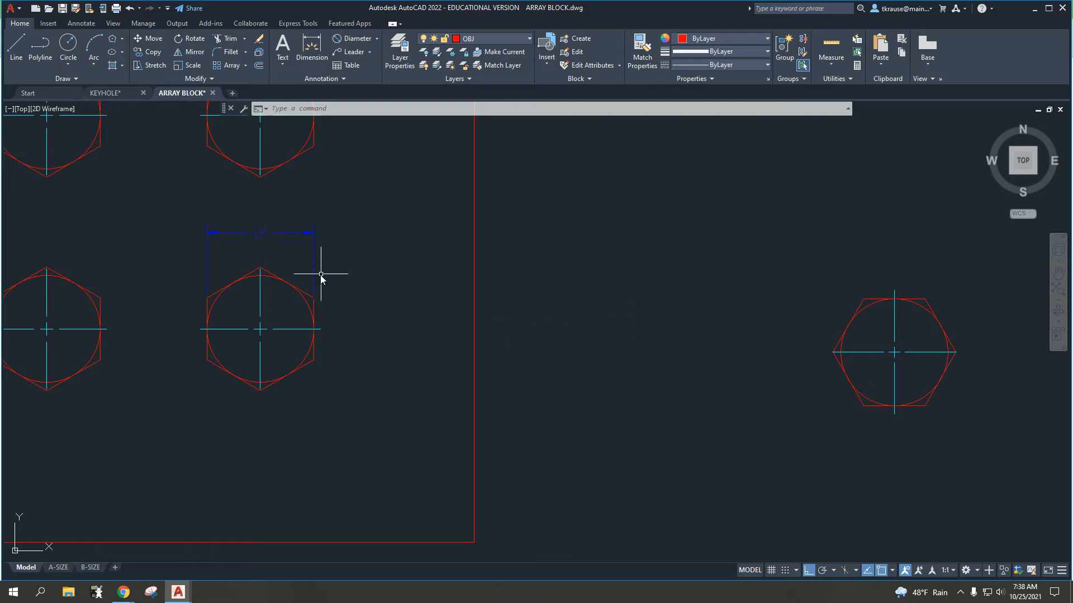
middle_click_drag(787, 273, 451, 297)
scroll(585, 337, "up", 2)
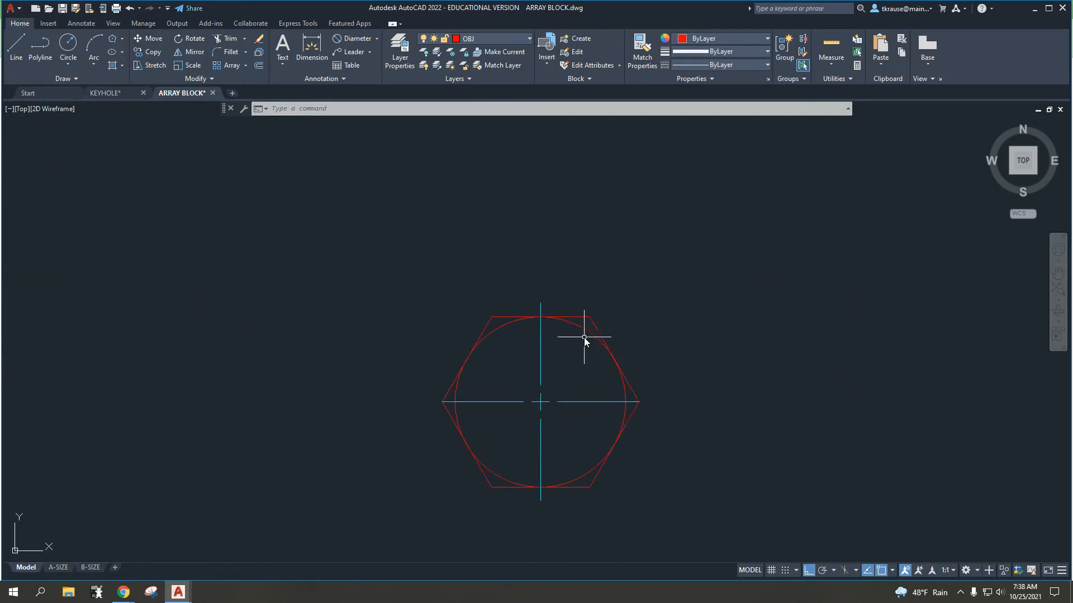
middle_click_drag(584, 344, 571, 283)
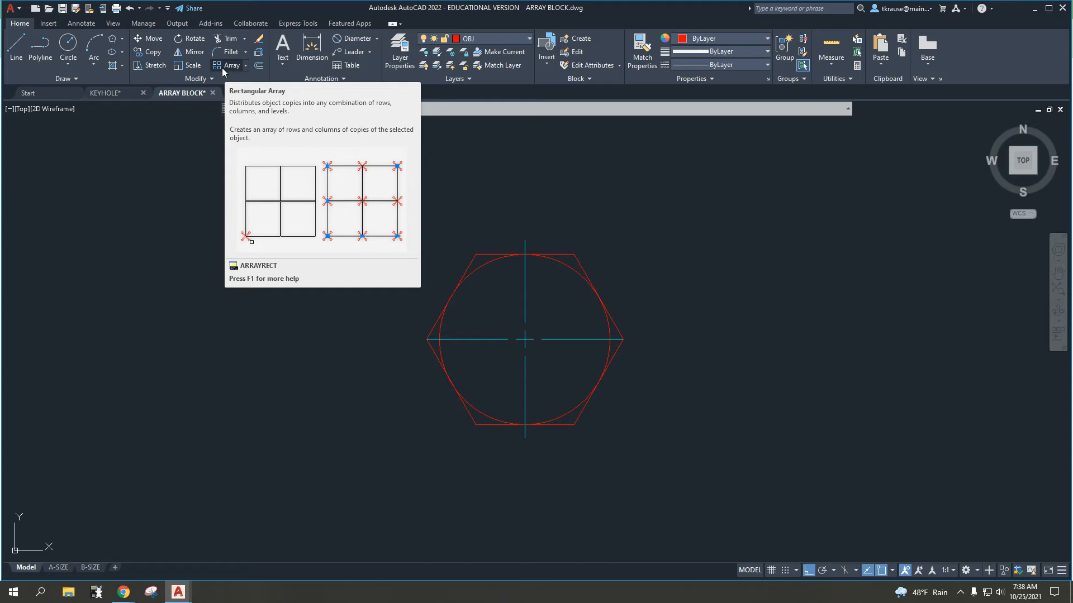
left_click(189, 39)
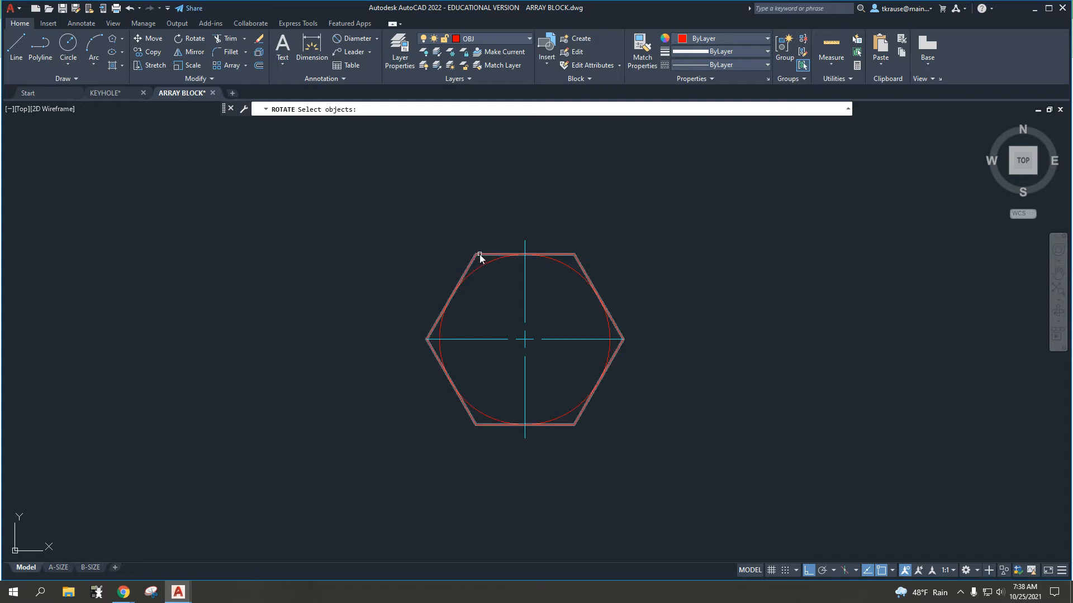
left_click(481, 254)
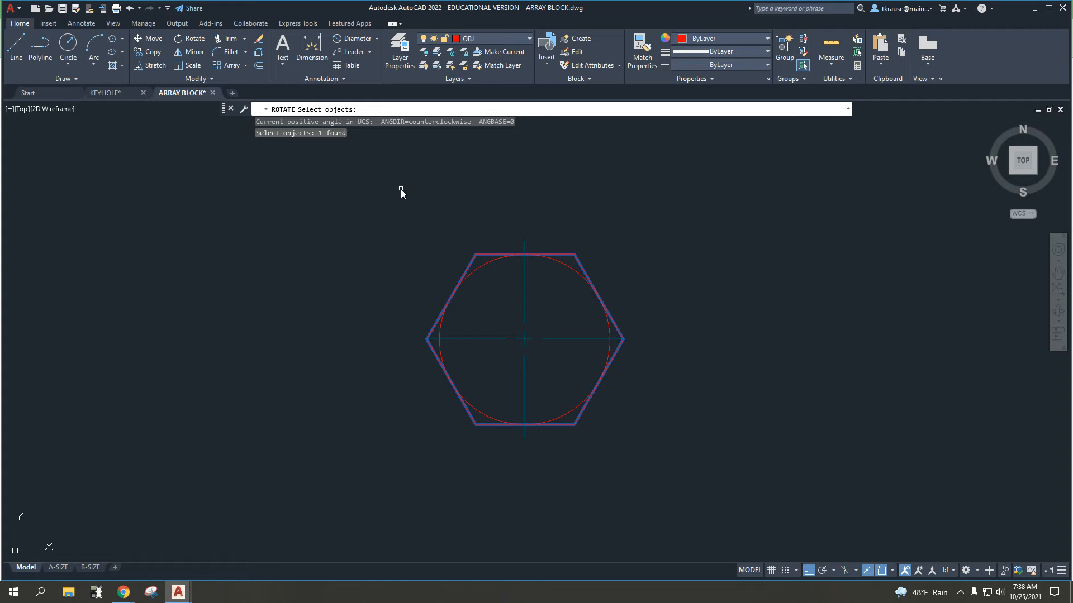
key("Return")
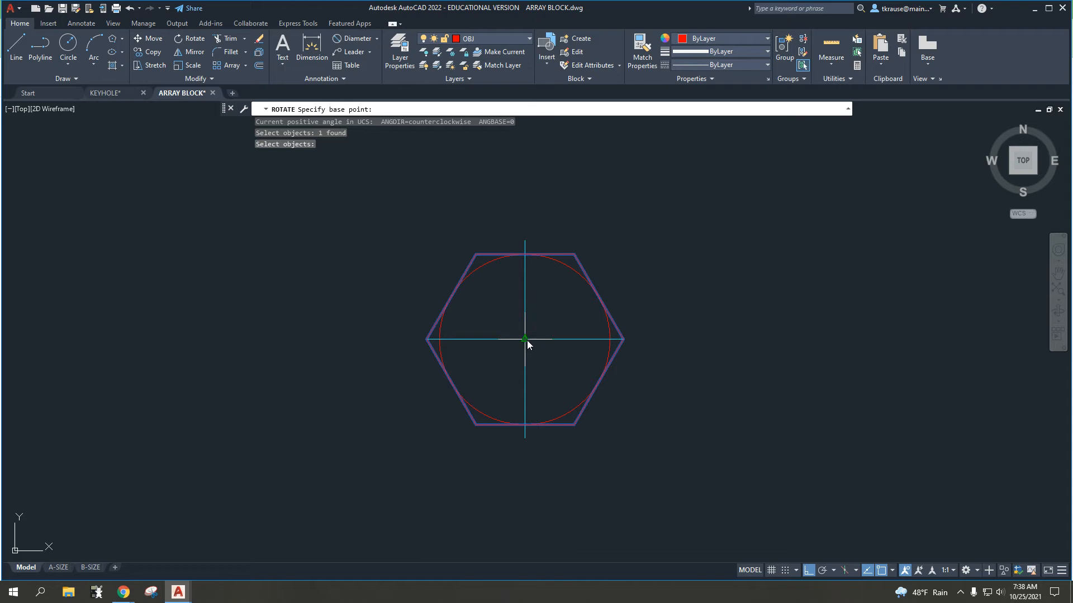
left_click(528, 341)
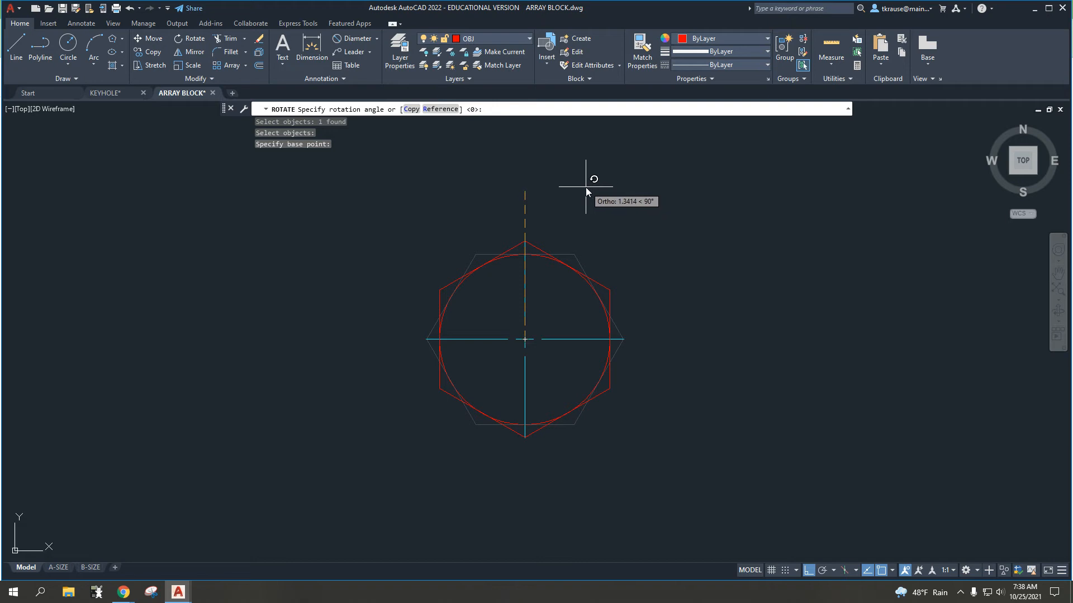
key("F8")
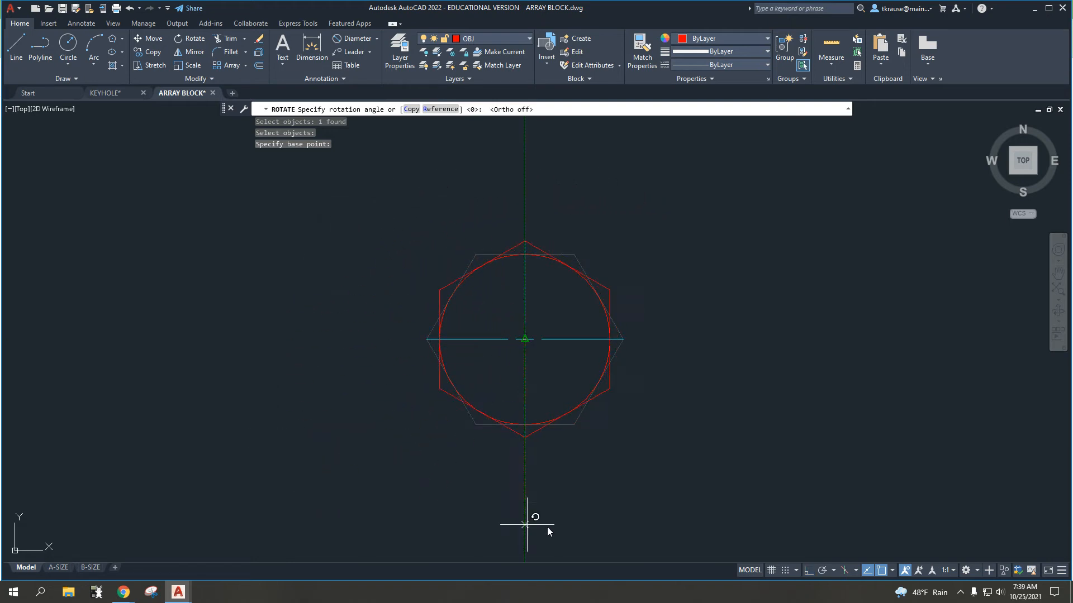
key("F8")
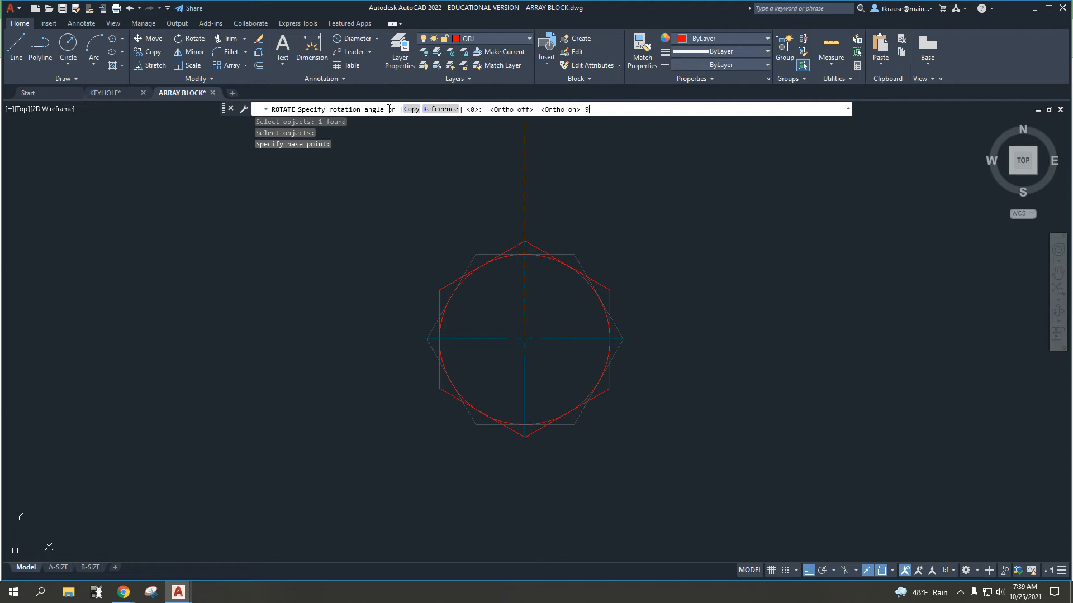
key("Return")
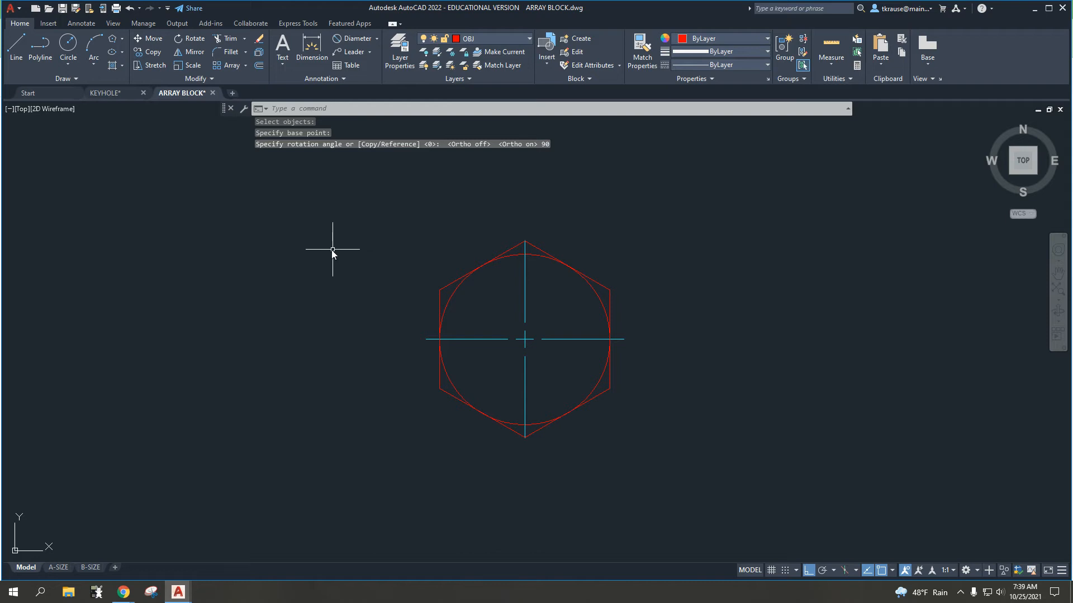
Step: Undo the hexagon's 90° rotation and redo it
scroll(311, 247, "down", 2)
mouse_move(311, 246)
middle_mouse_down()
mouse_move(698, 250)
mouse_move(381, 265)
middle_mouse_up()
key("ctrl+z")
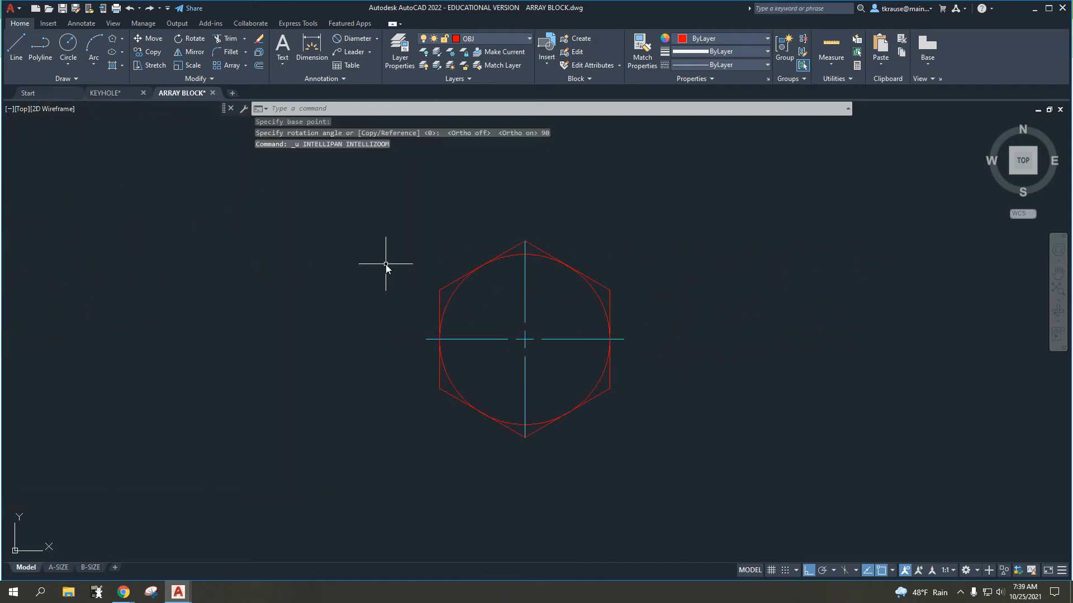
key("ctrl+z")
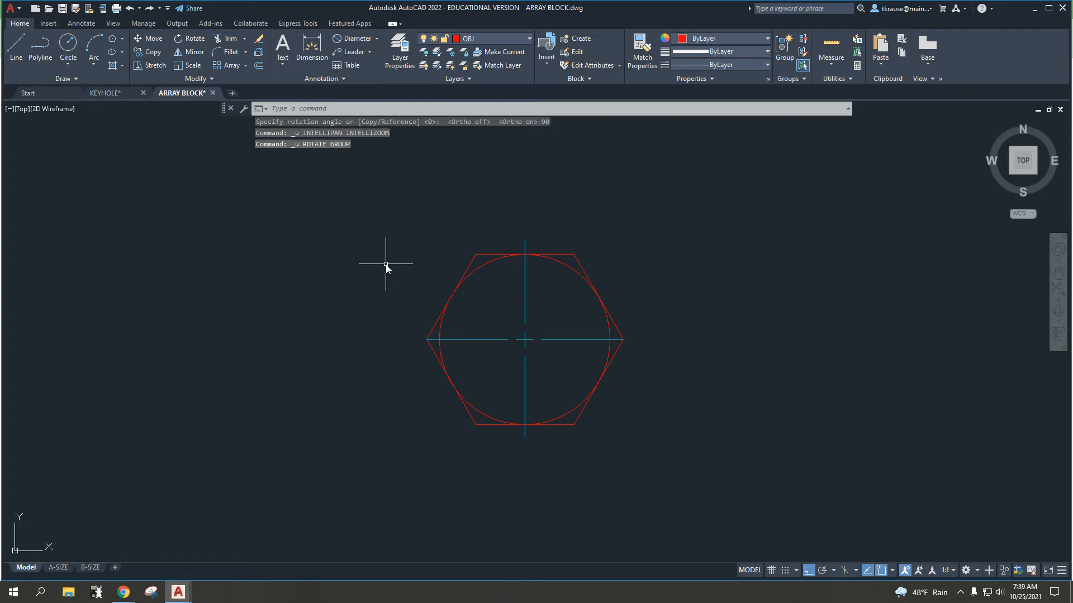
left_click(149, 8)
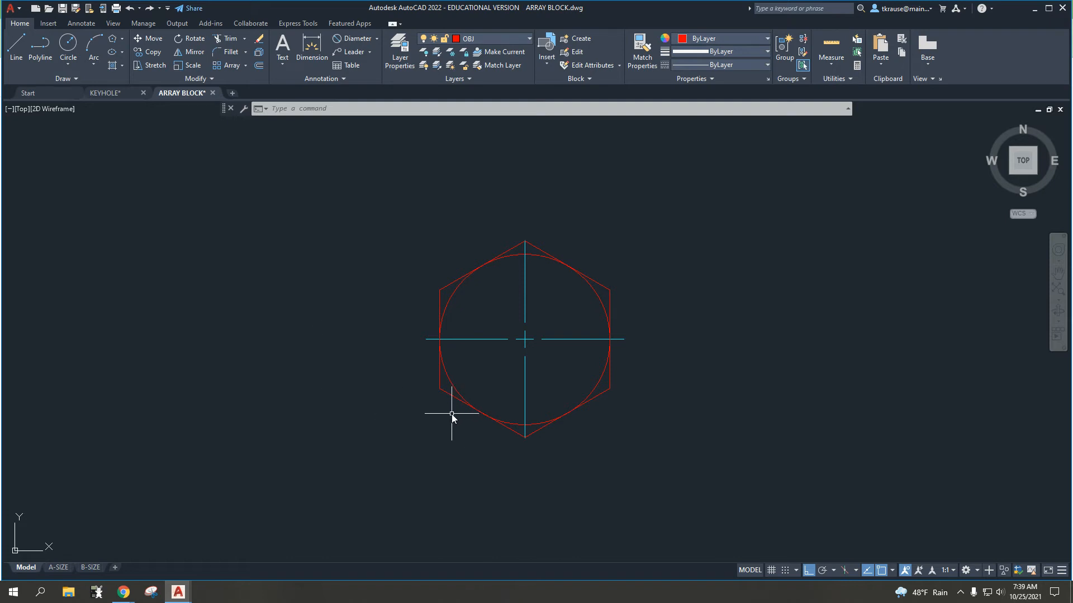
scroll(452, 414, "down", 5)
middle_click_drag(329, 308, 431, 317)
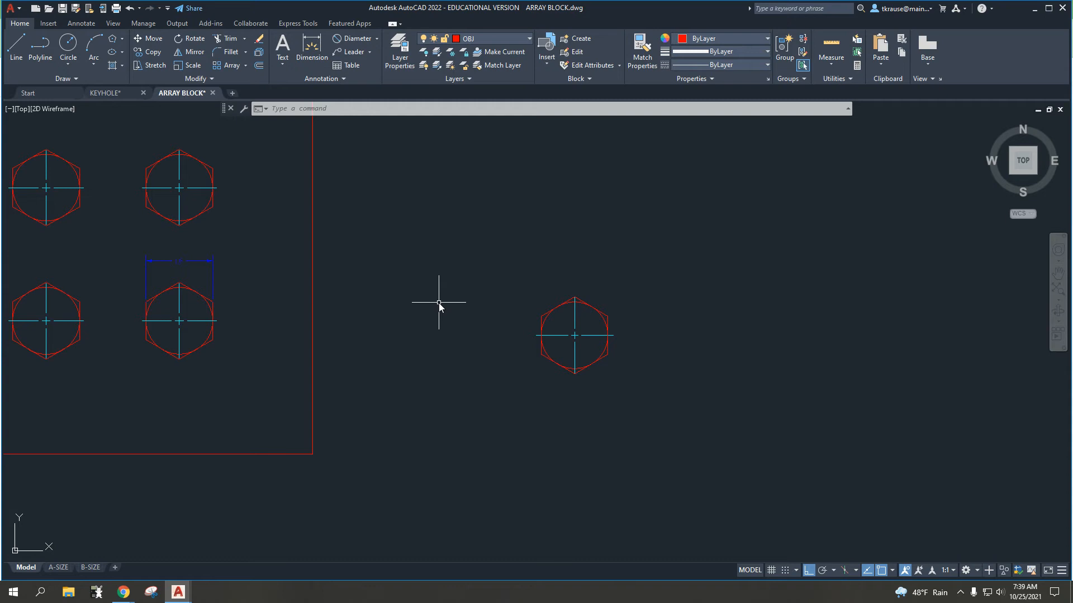
scroll(547, 315, "up", 2)
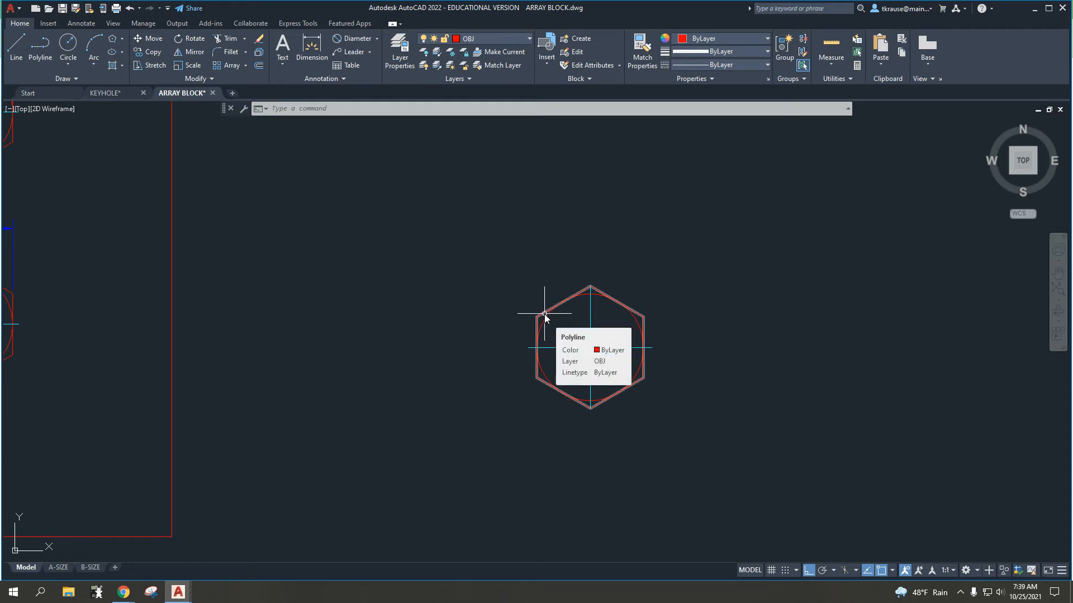
Step: Start a rectangular array
scroll(484, 290, "down", 2)
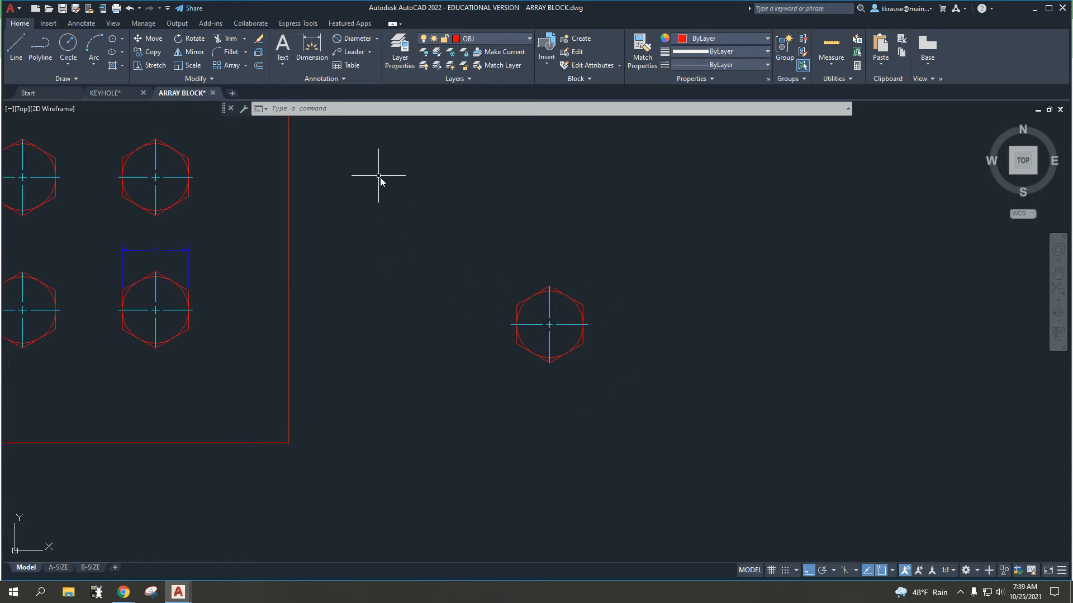
mouse_move(364, 210)
middle_mouse_down()
mouse_move(351, 224)
mouse_move(509, 295)
middle_mouse_up()
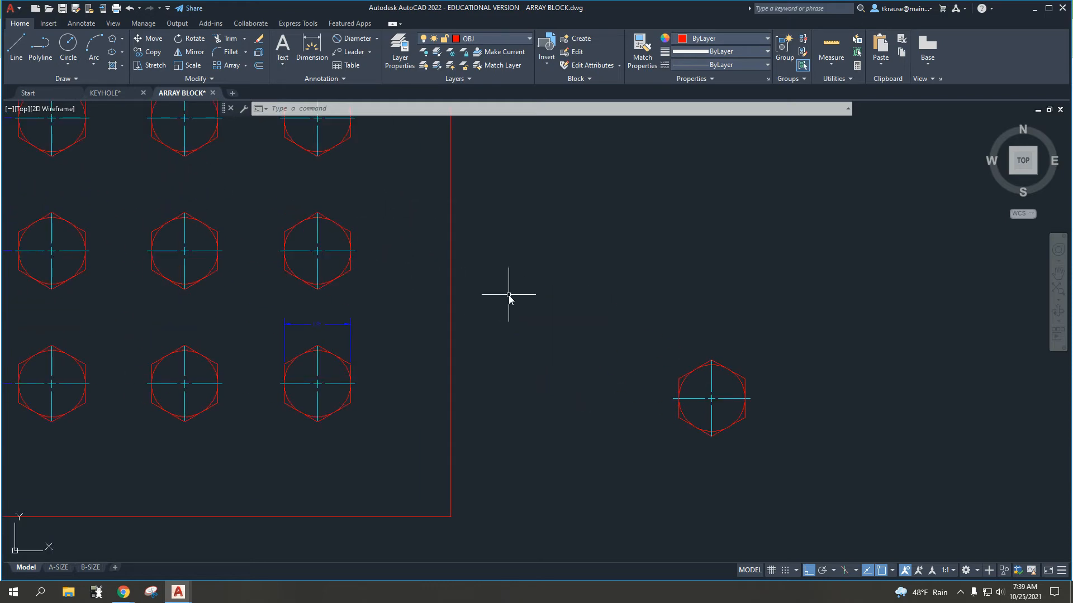
left_click(245, 66)
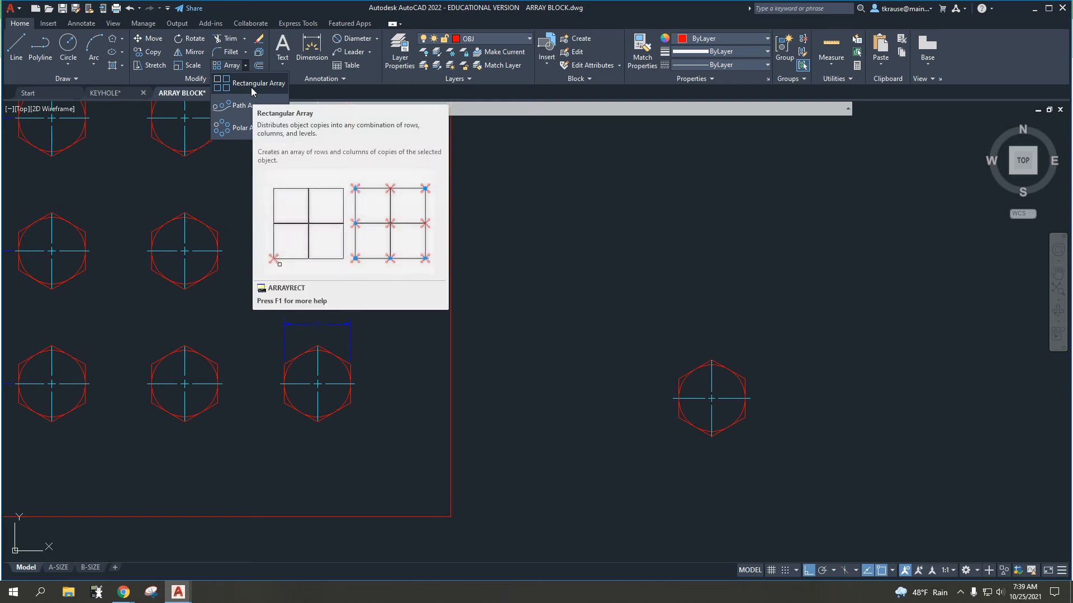
left_click(250, 85)
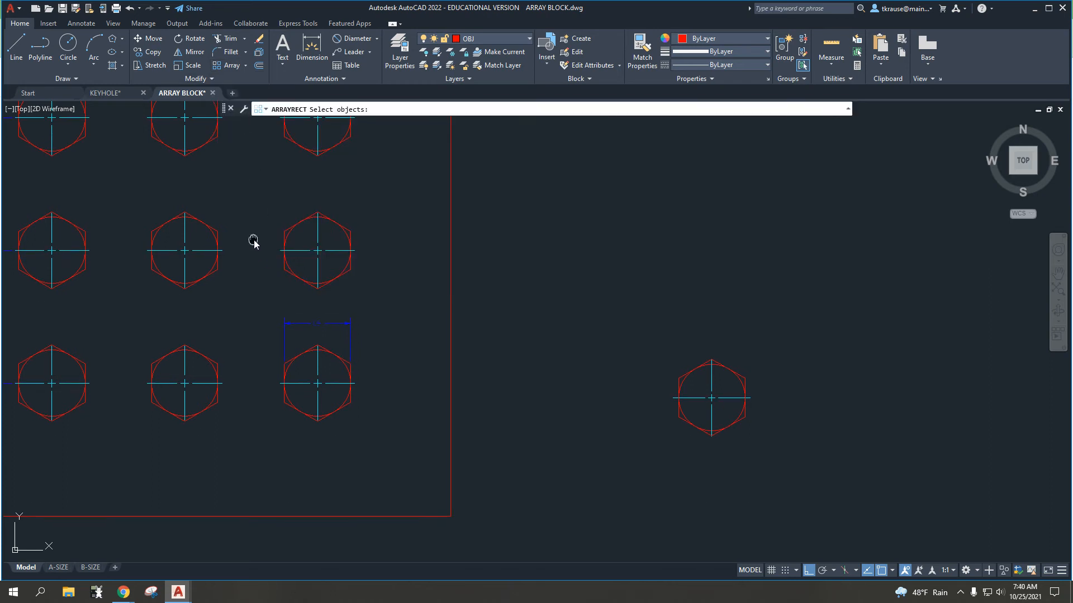
Step: Examine the vertical and horizontal spacing dimensions of the hexagon pattern on the plate
middle_click_drag(254, 242, 693, 325)
scroll(314, 394, "up", 3)
middle_click_drag(314, 394, 397, 309)
scroll(416, 318, "up", 3)
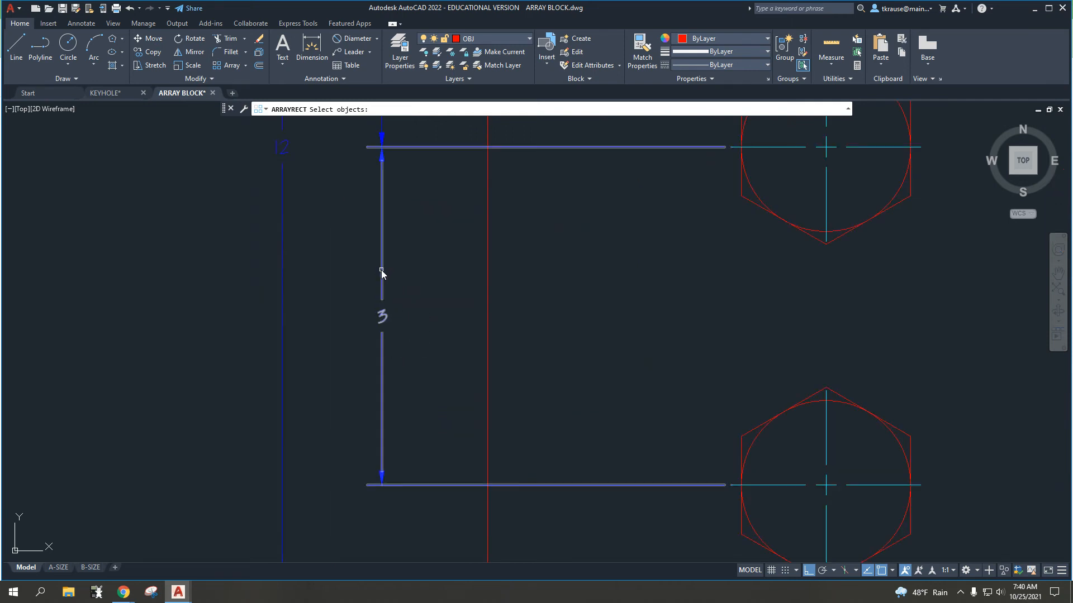
scroll(382, 272, "down", 5)
scroll(384, 270, "up", 4)
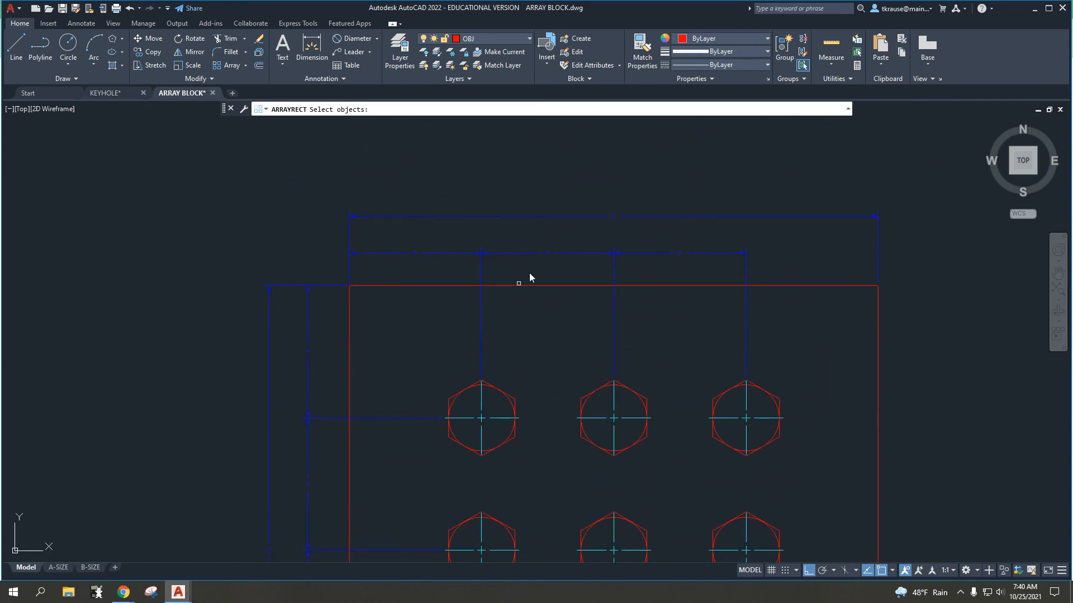
scroll(530, 273, "up", 6)
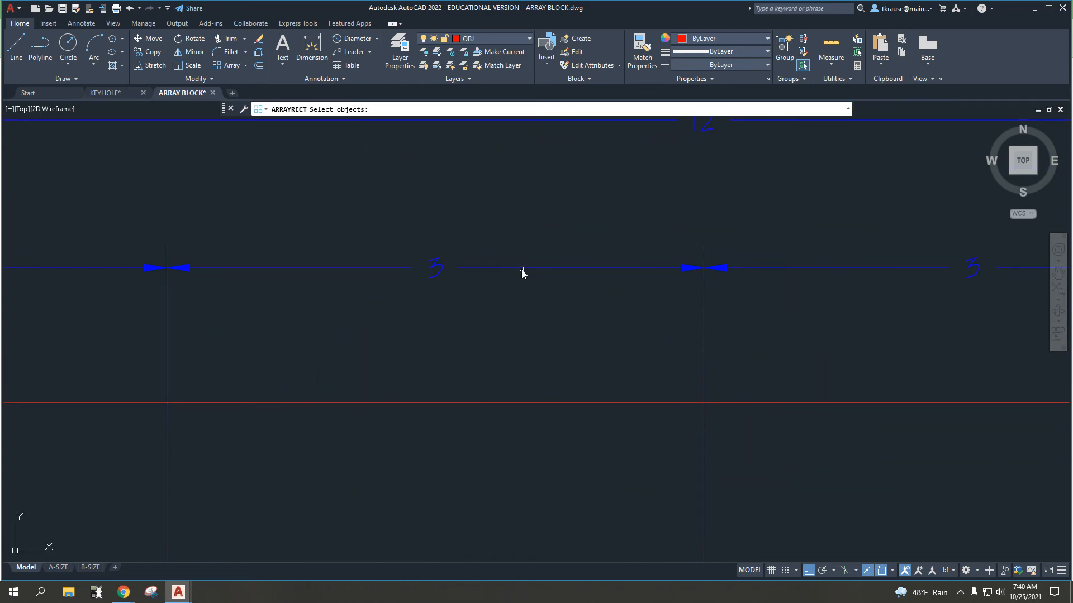
scroll(521, 269, "down", 4)
middle_click_drag(691, 347, 430, 260)
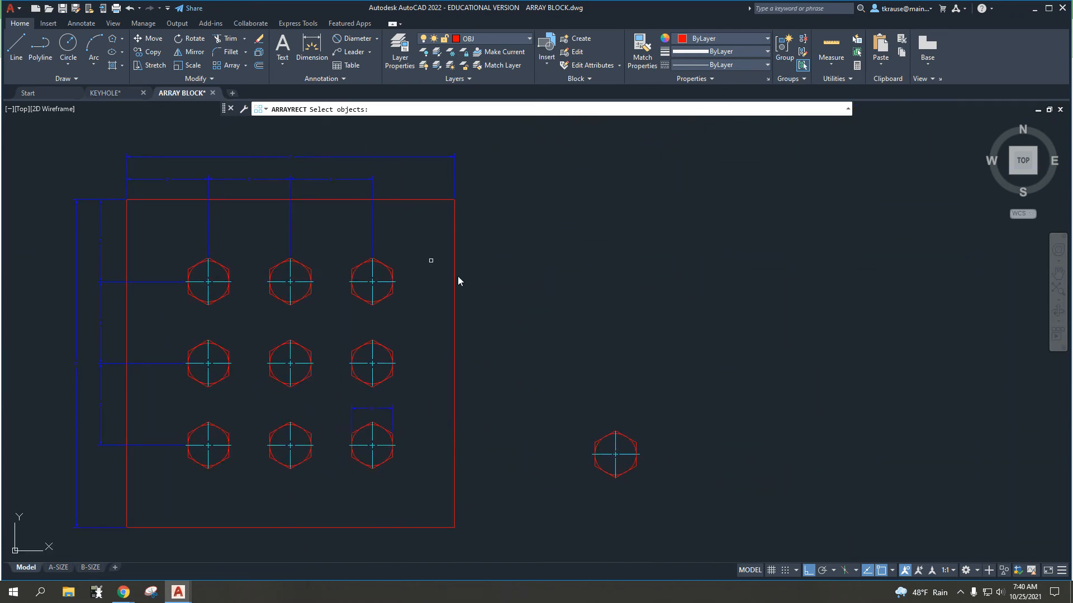
Step: Select the hexagon, circle and center mark beside the plate as the objects for the rectangular array
scroll(536, 320, "up", 4)
middle_click_drag(611, 354, 422, 187)
middle_click_drag(501, 355, 443, 230)
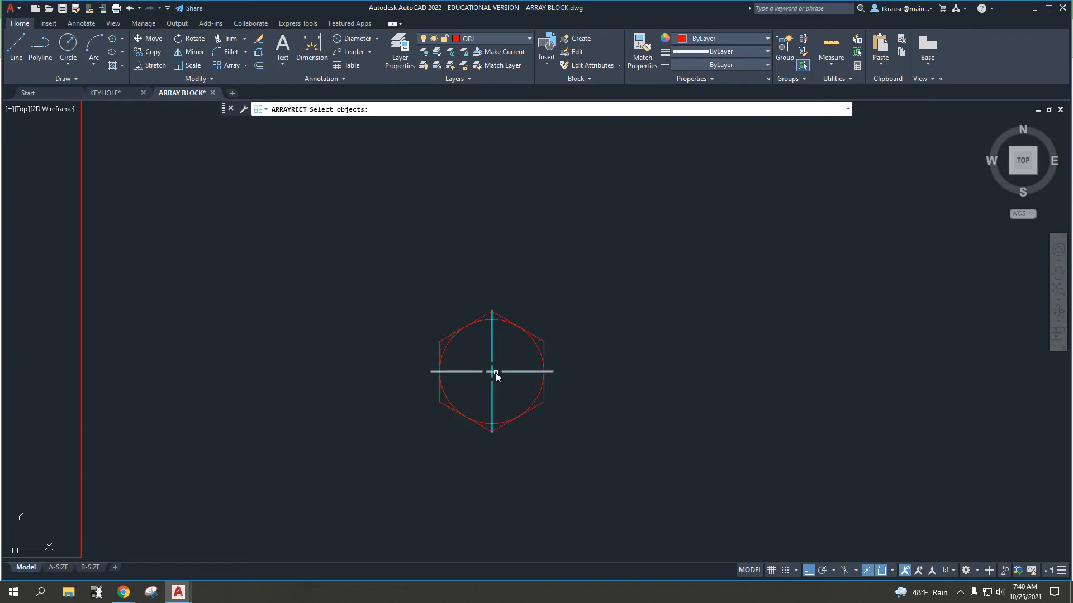
mouse_move(366, 256)
left_mouse_down()
mouse_move(468, 359)
mouse_move(610, 472)
left_mouse_up()
left_click(410, 273)
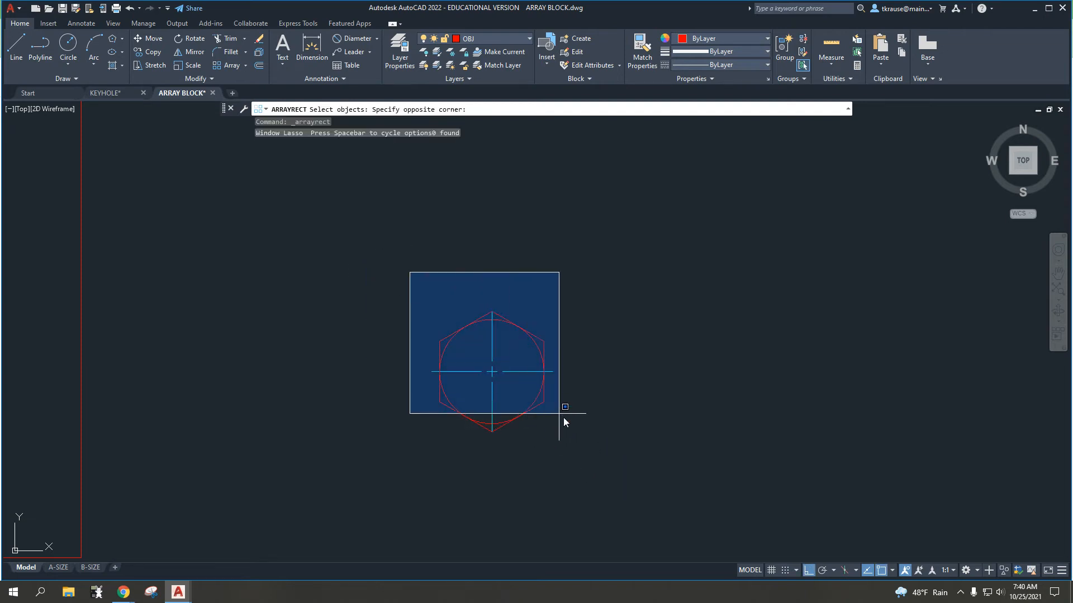
left_click(582, 455)
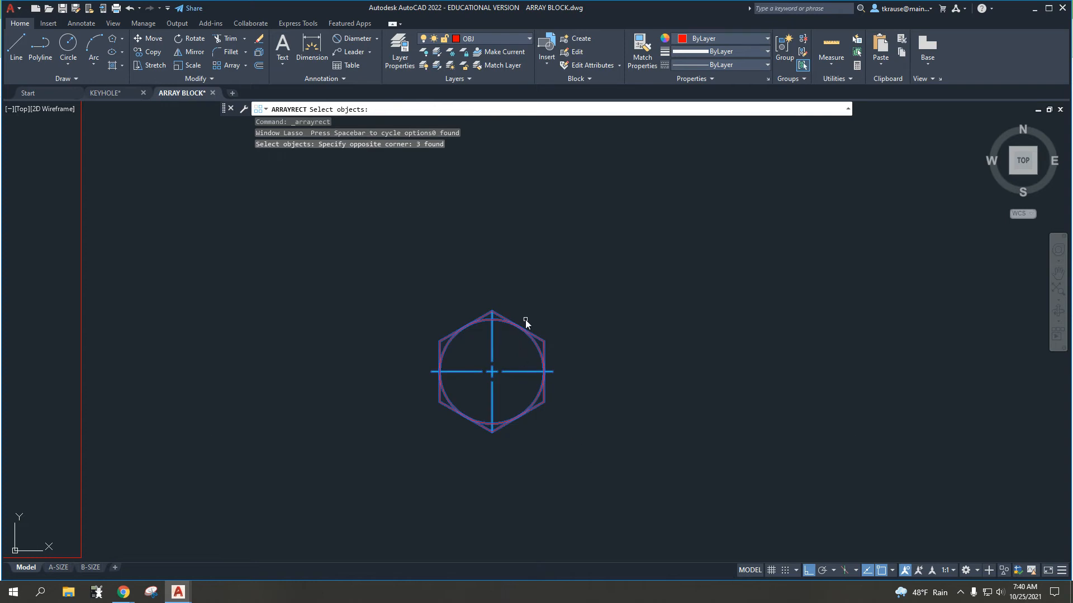
key("Return")
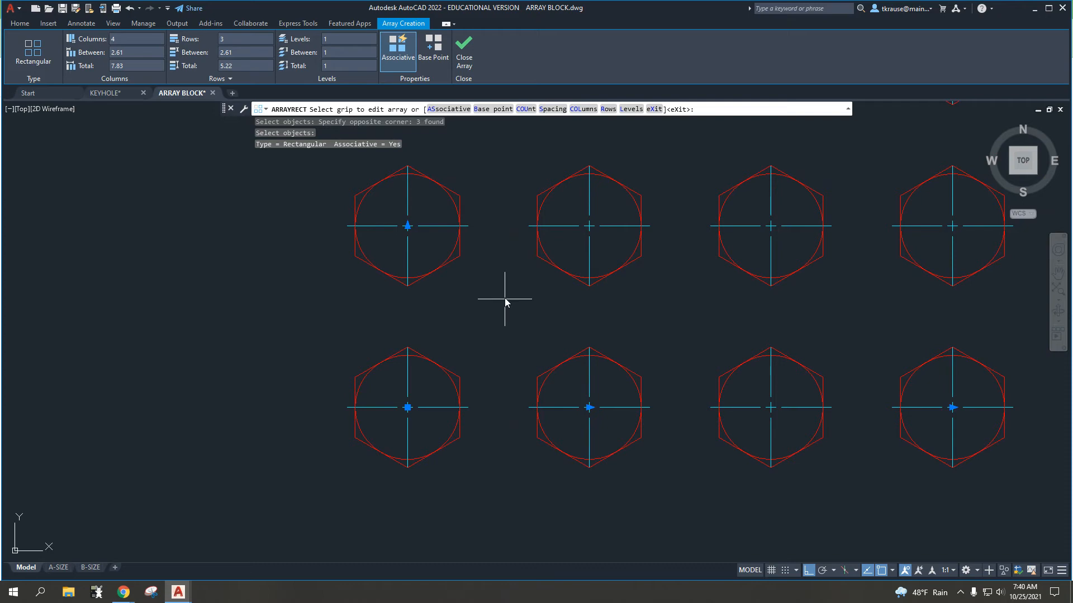
Step: Set the array's spacing to 3 between columns and 3 between rows
middle_click_drag(506, 300, 323, 354)
scroll(387, 282, "up", 2)
scroll(388, 282, "down", 2)
scroll(387, 282, "down", 2)
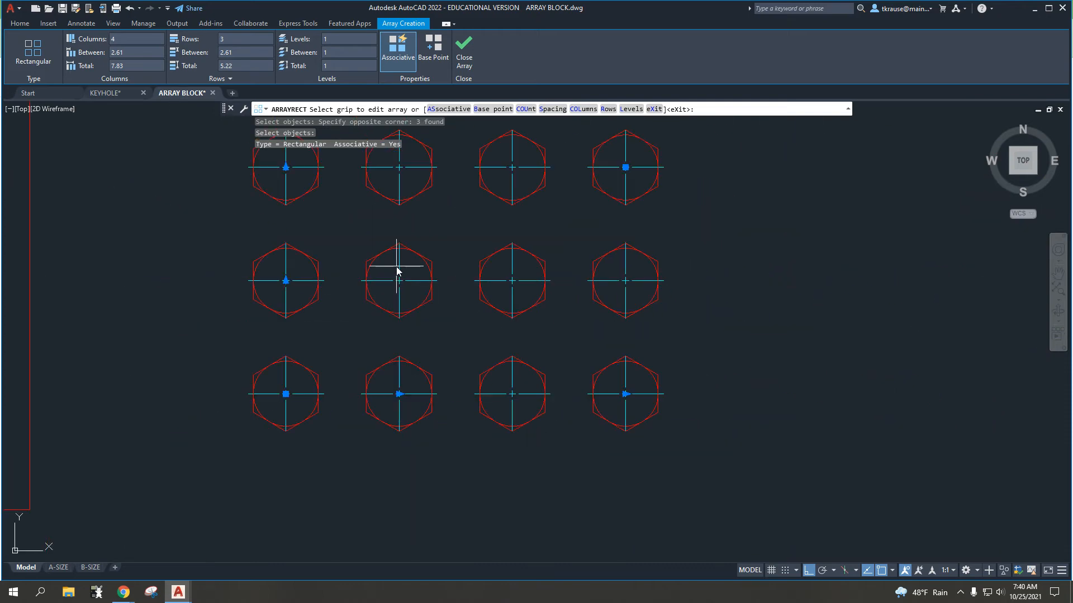
middle_click_drag(397, 265, 396, 324)
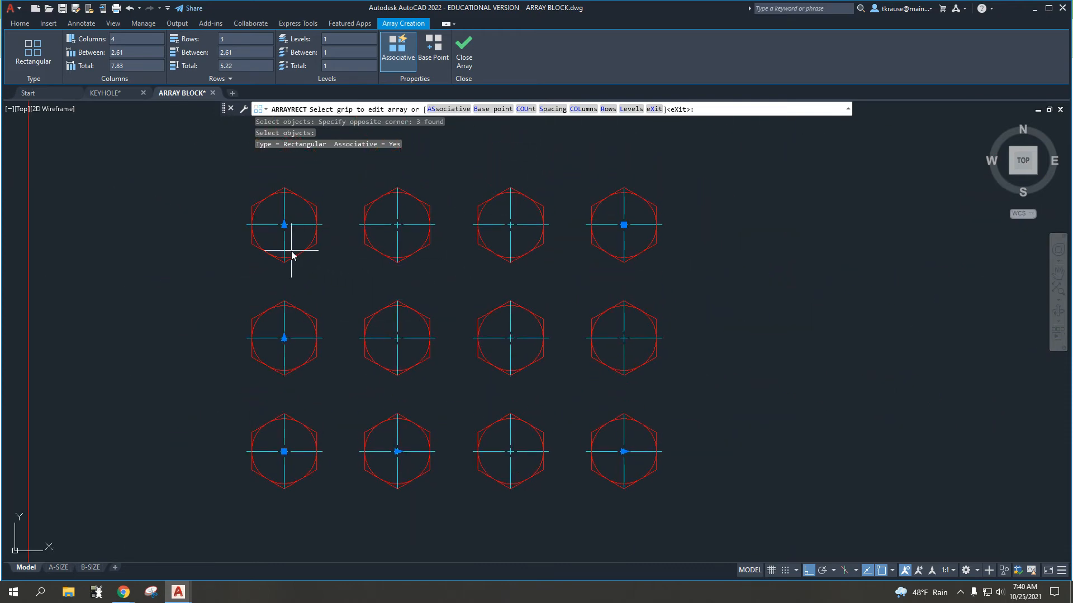
scroll(486, 364, "down", 2)
middle_click_drag(484, 317, 528, 337)
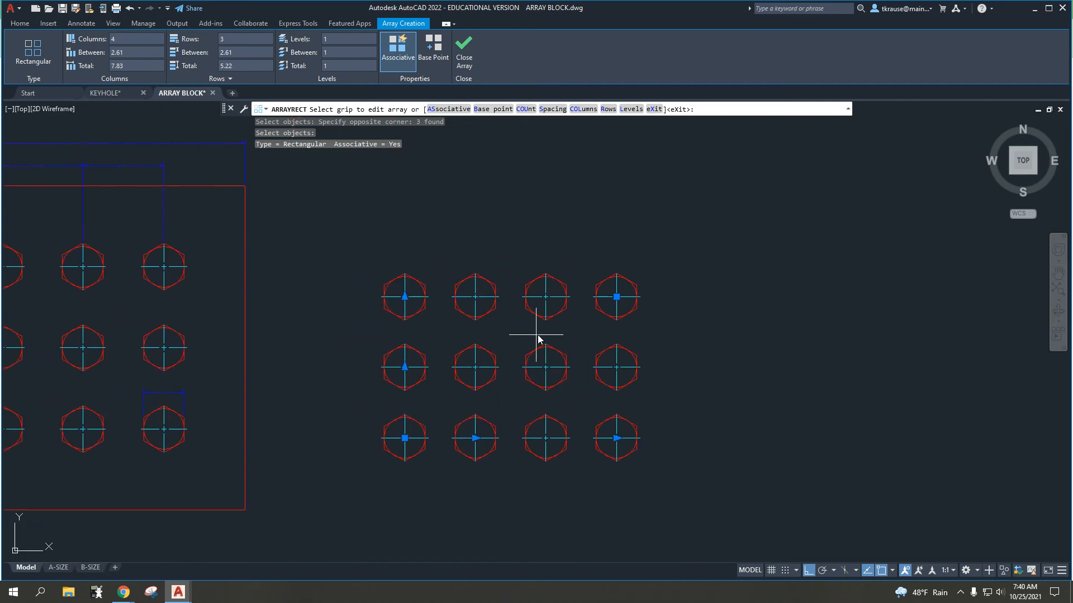
left_click(553, 109)
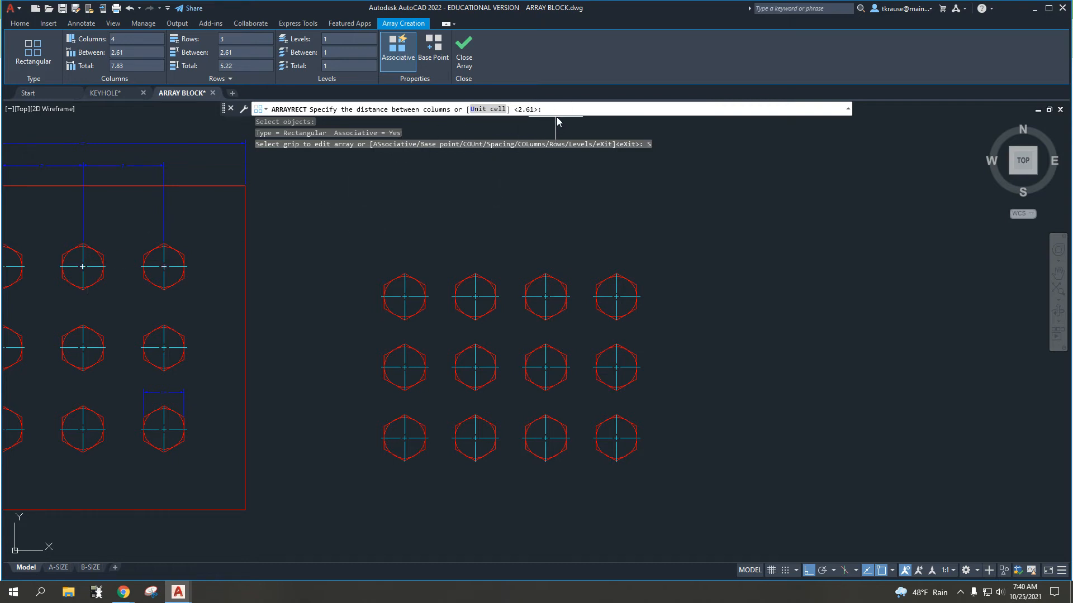
key("Return")
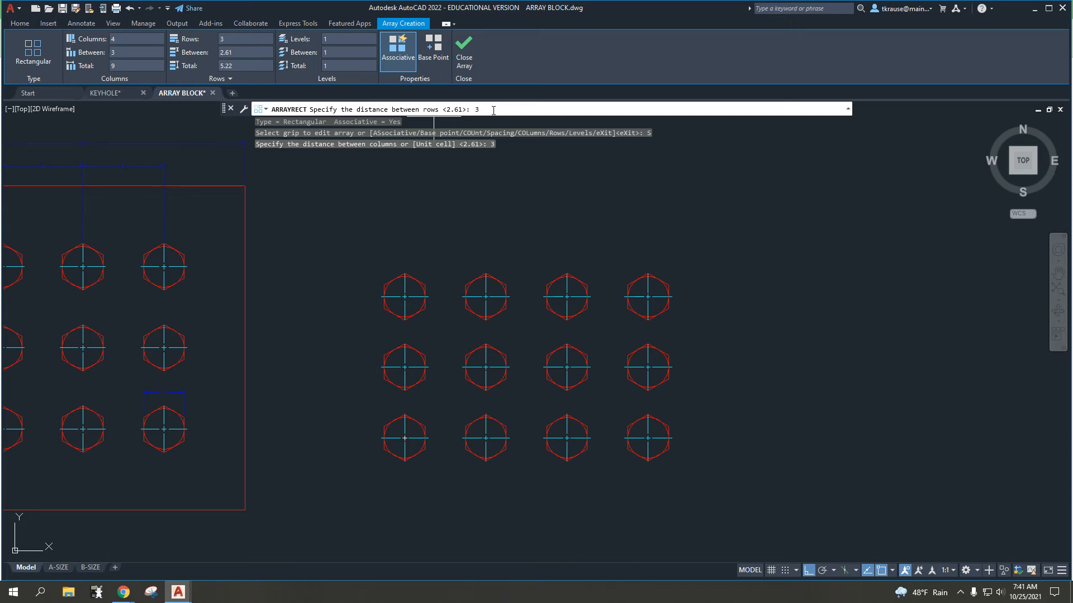
key("Return")
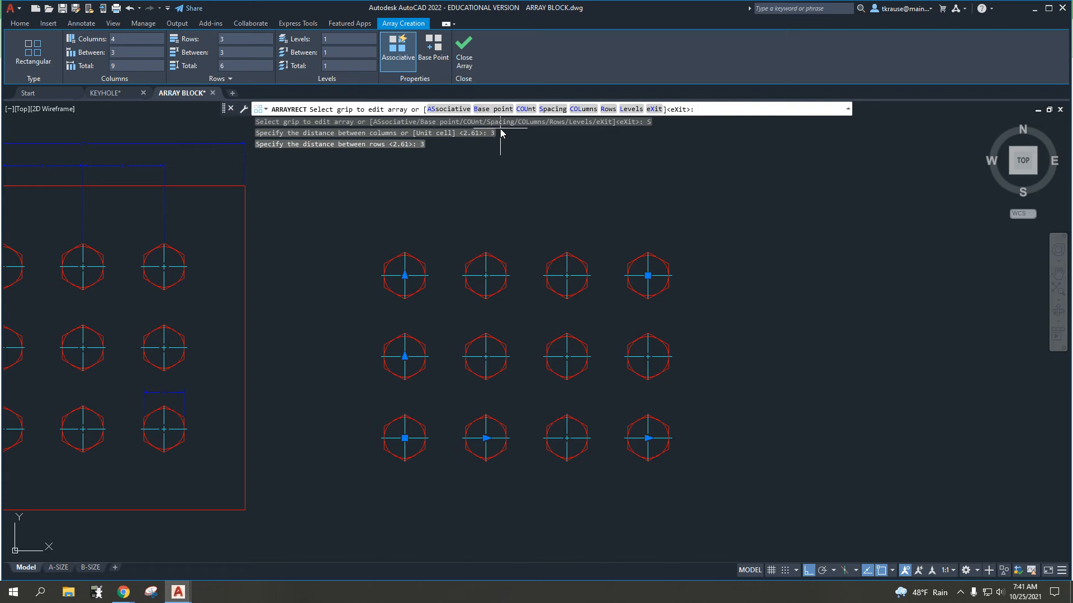
Step: Set the array to 3 columns, keeping the distance between columns at 3
left_click(581, 109)
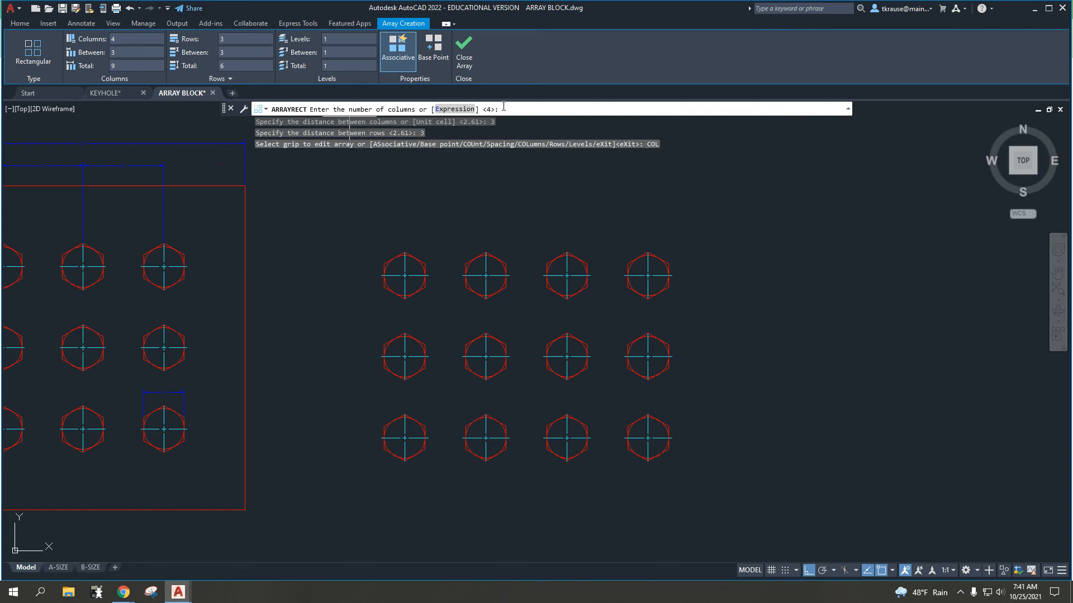
middle_click_drag(239, 277, 492, 263)
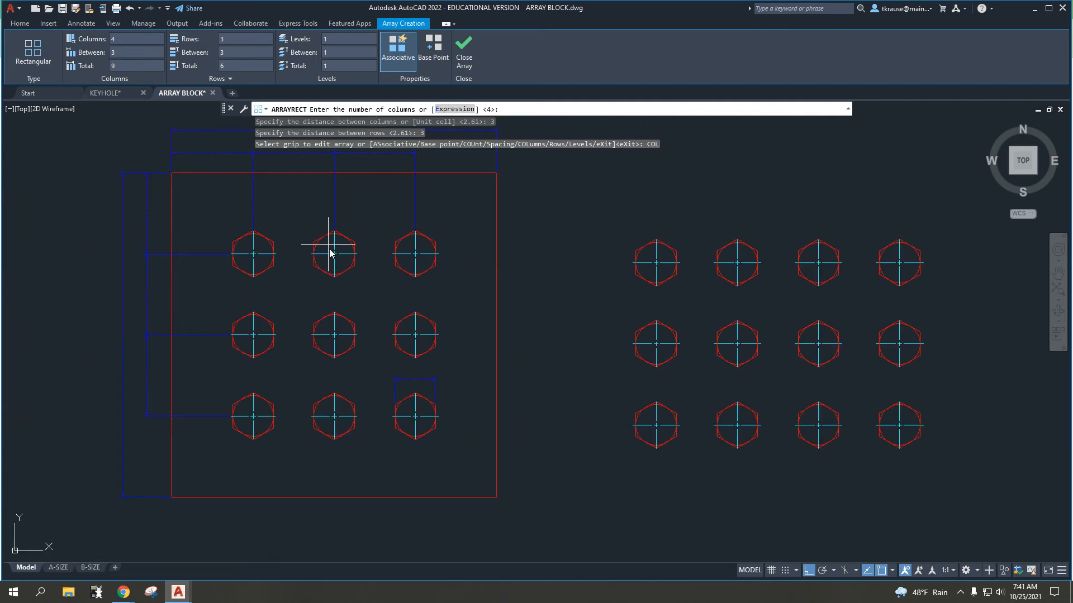
middle_click_drag(663, 192, 457, 240)
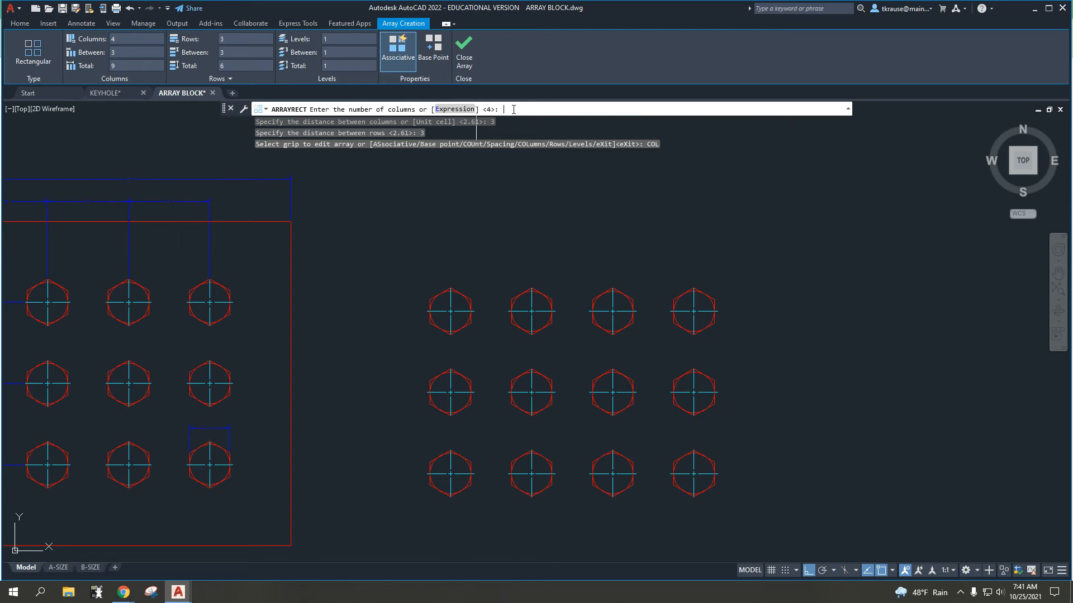
type("3")
key("Return")
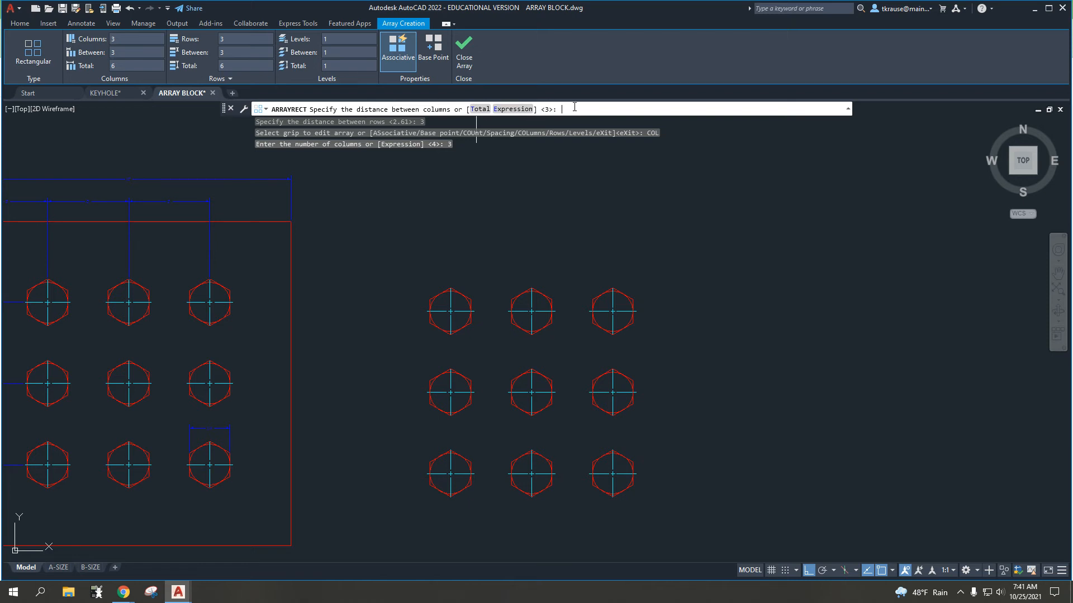
key("Return")
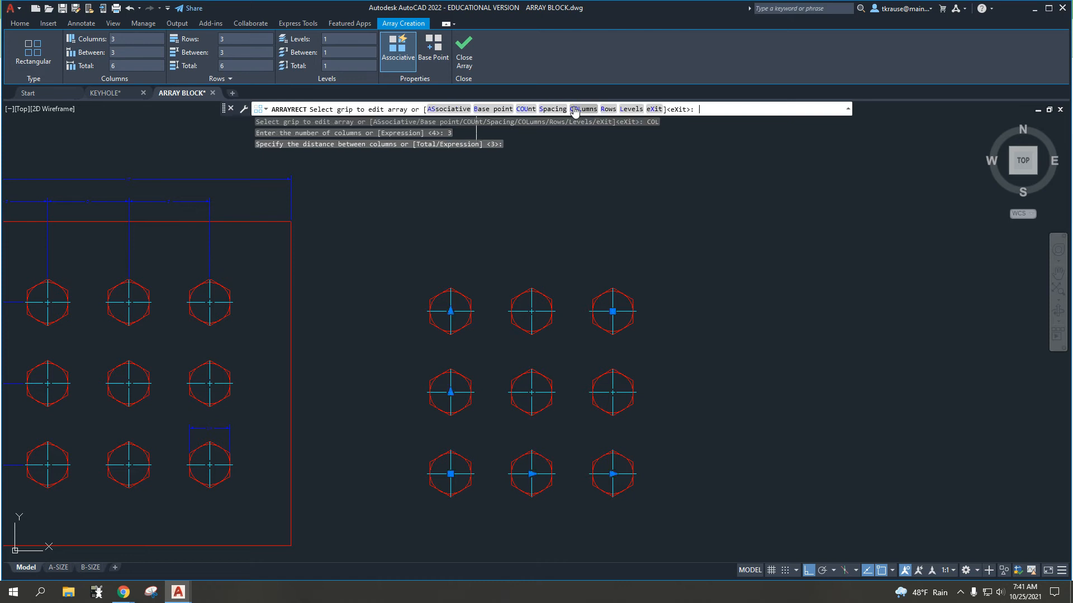
Step: Accept 3 rows at a distance of 3 with an incrementing elevation of 0 for the array
left_click(608, 109)
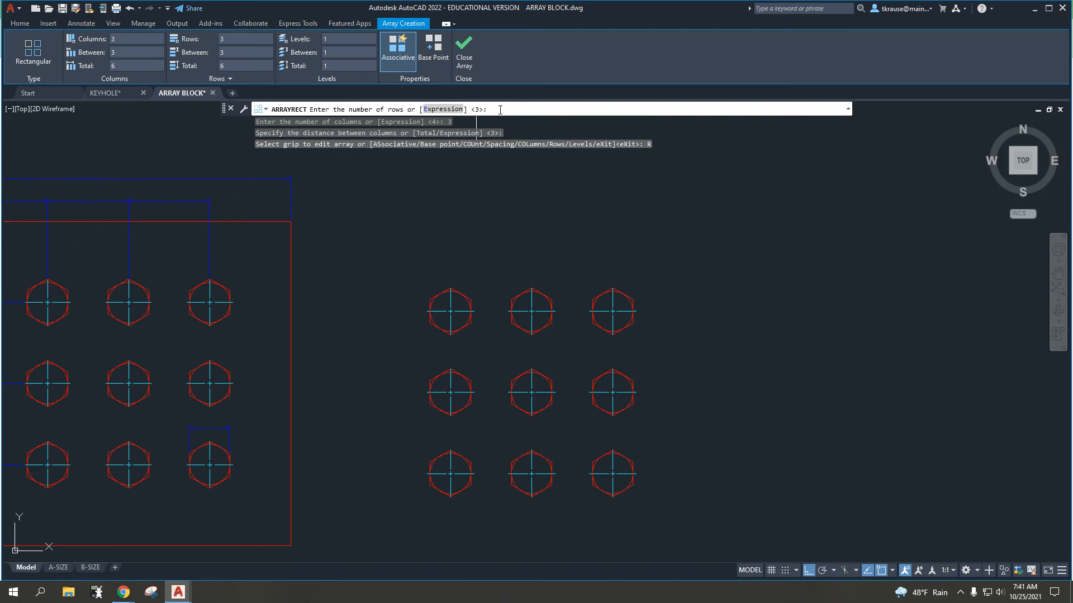
key("Return")
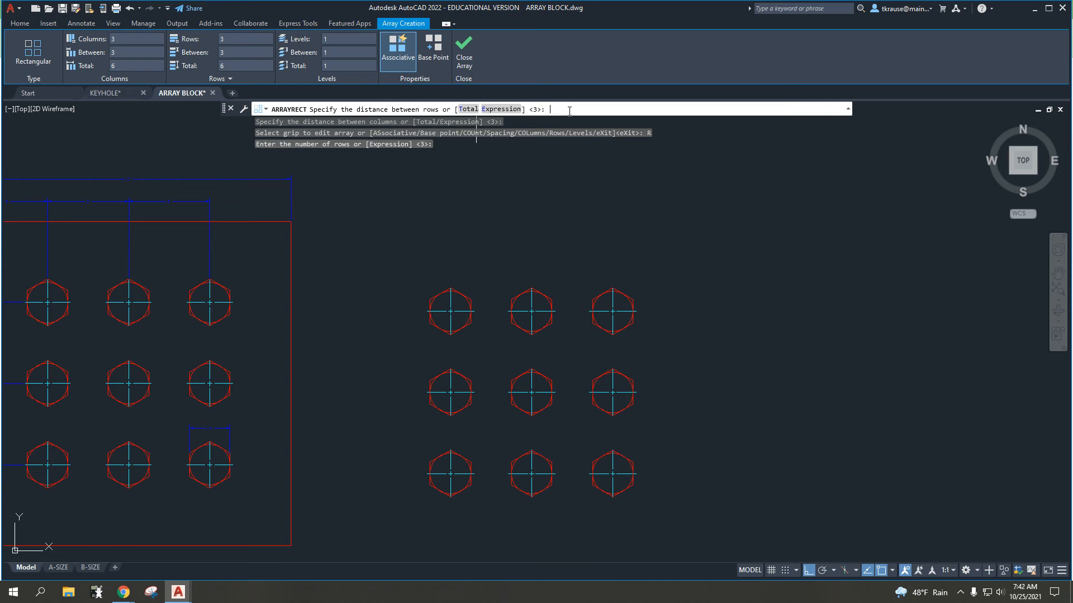
key("Return")
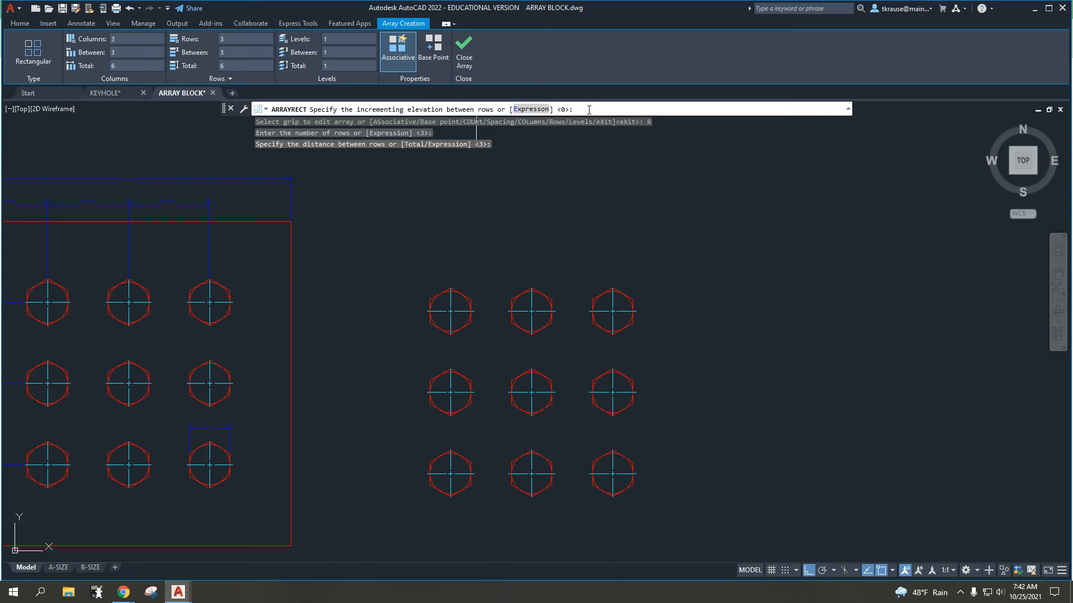
key("Return")
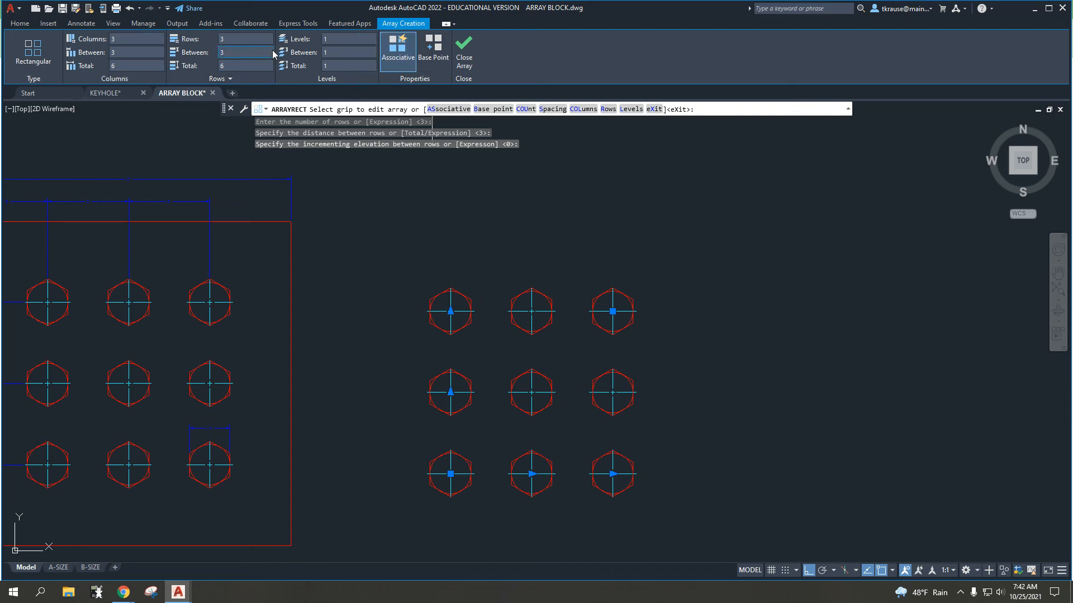
Step: Change the array to 5 columns spaced 6 apart and finish the array
left_click(127, 39)
type("5")
key("Return")
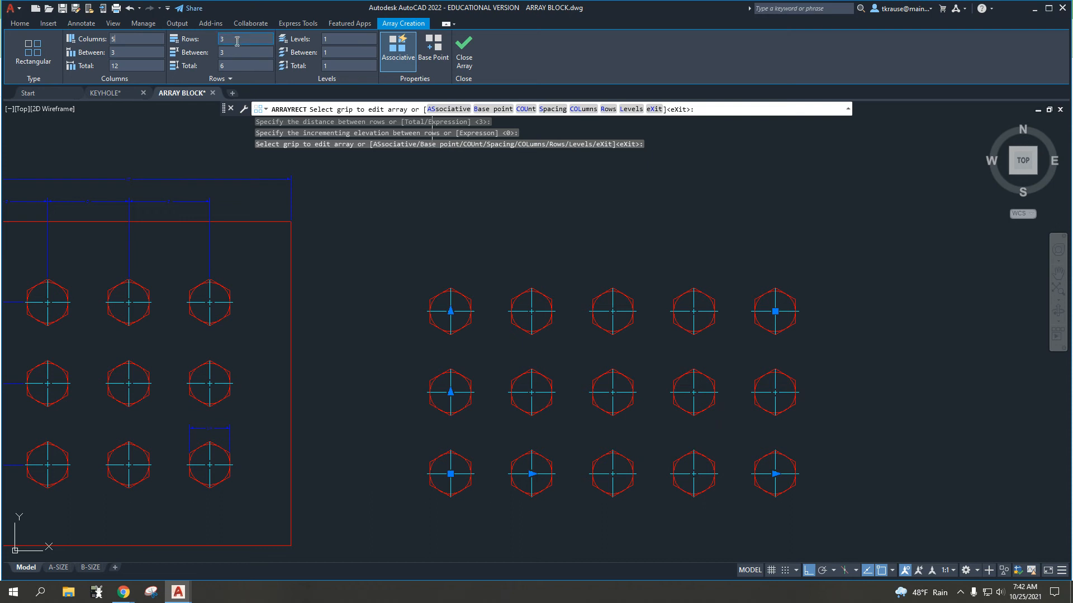
left_click(149, 51)
key("Return")
scroll(553, 307, "up", 1)
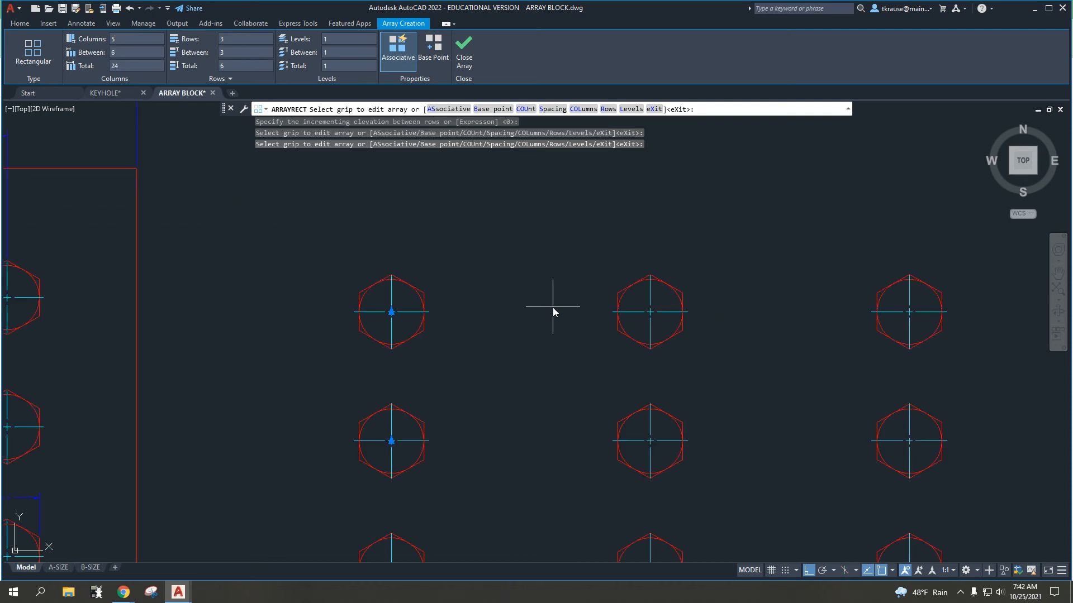
scroll(554, 312, "down", 3)
middle_click_drag(554, 312, 472, 320)
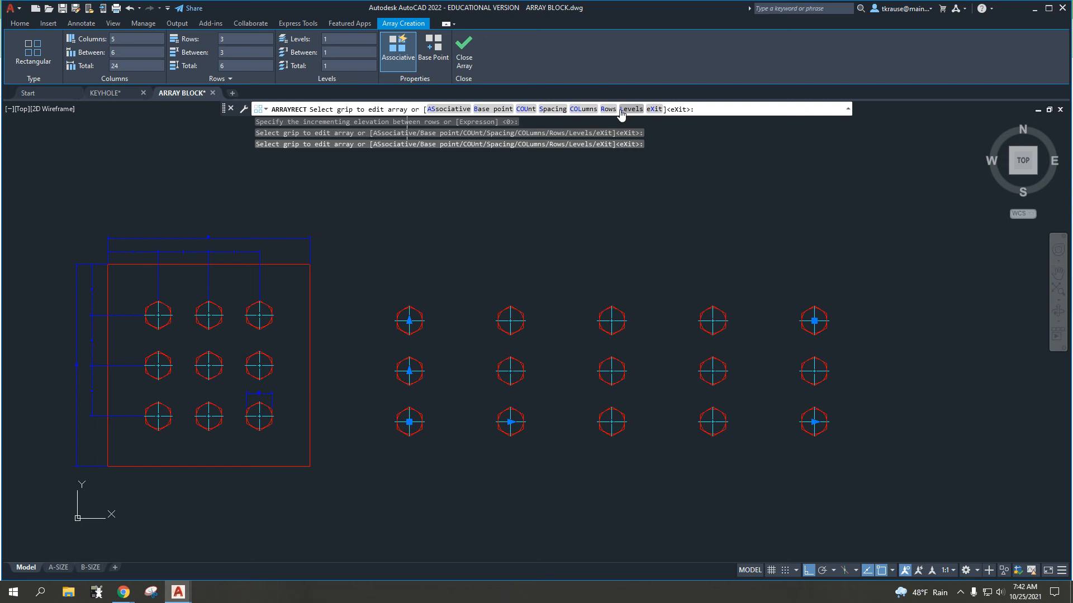
left_click(461, 53)
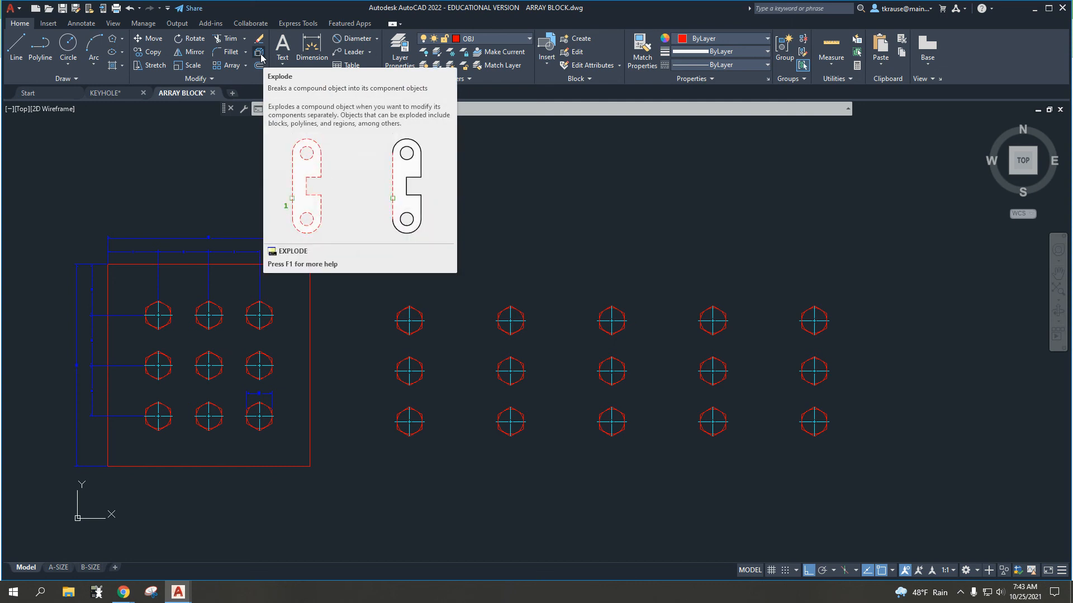
key("Escape")
key("Escape")
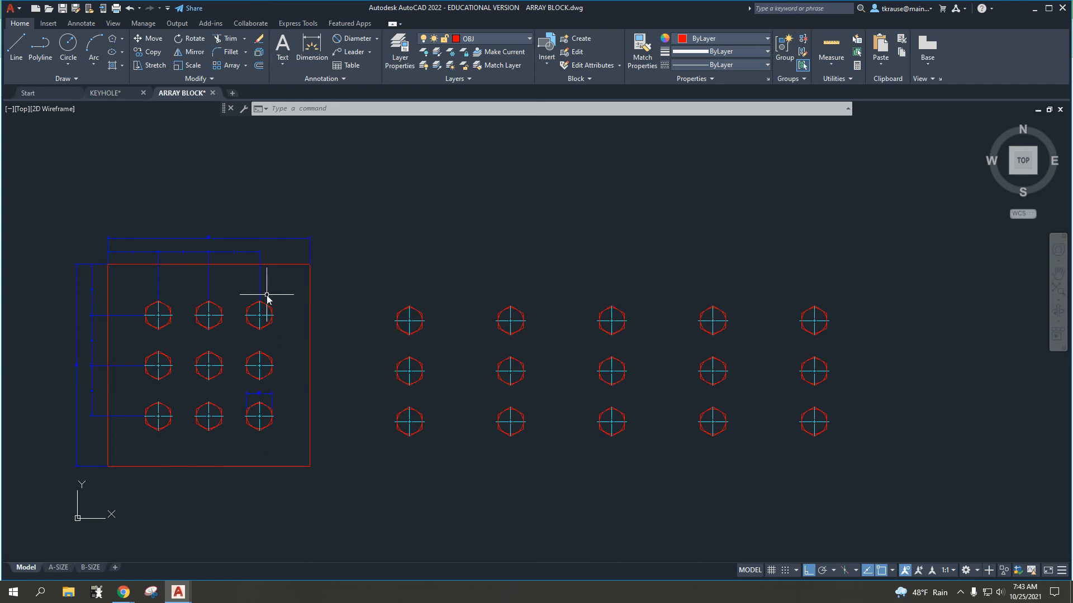
Step: Explode the rectangular outline of the plate
left_click(259, 53)
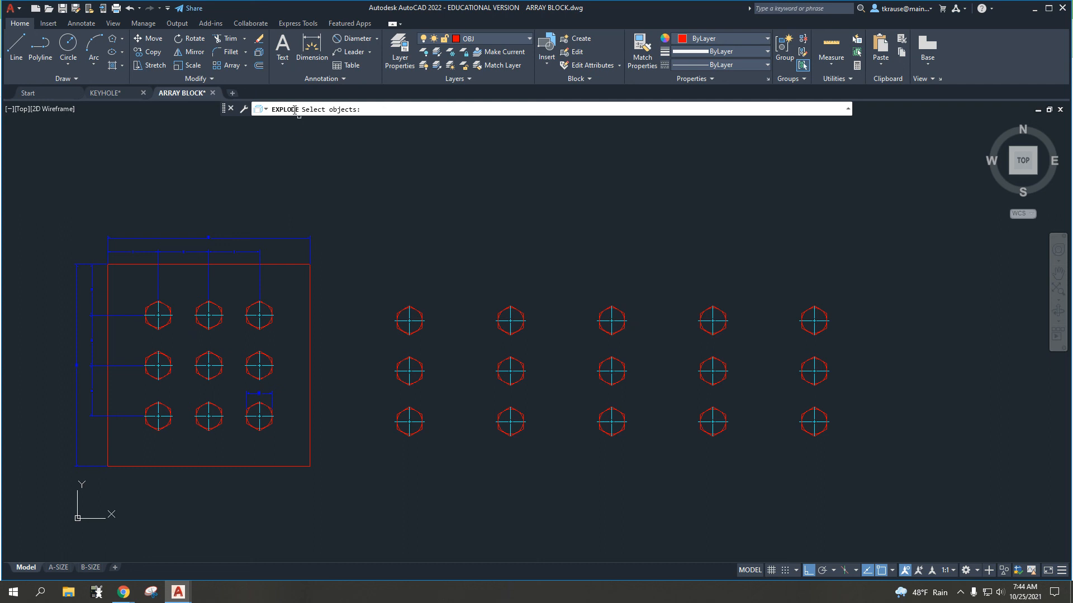
left_click(311, 327)
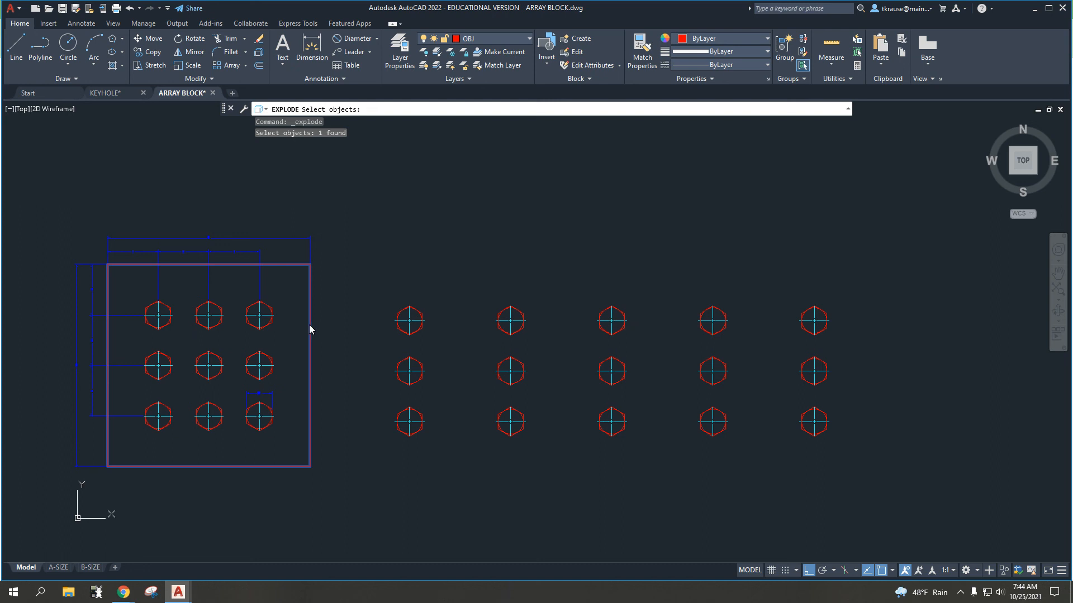
key("Return")
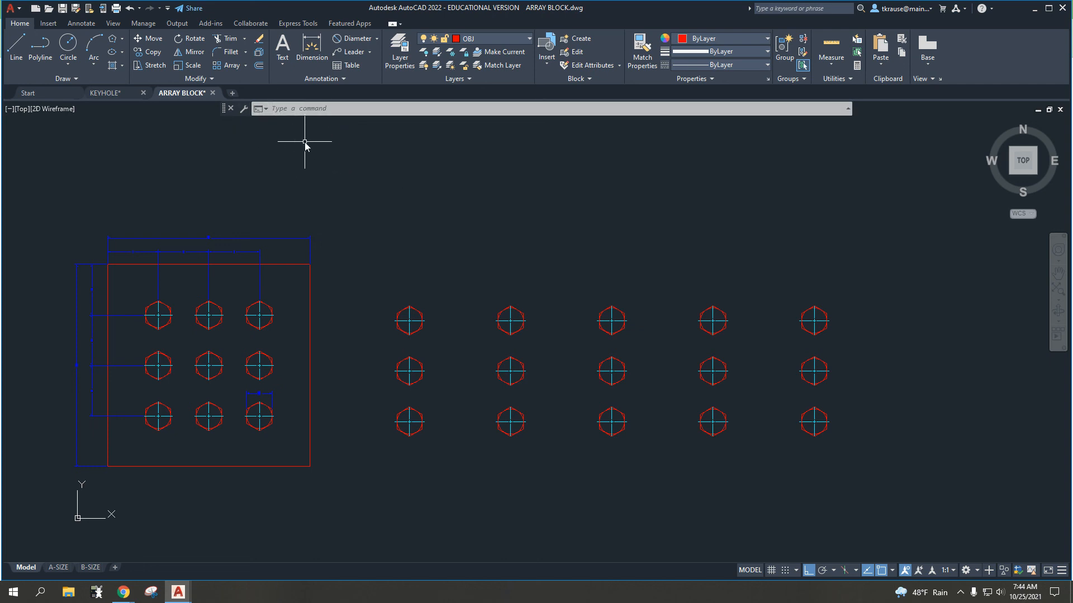
Step: Explode the five-column rectangular array of hexagons beside the plate into individual objects
left_click(259, 54)
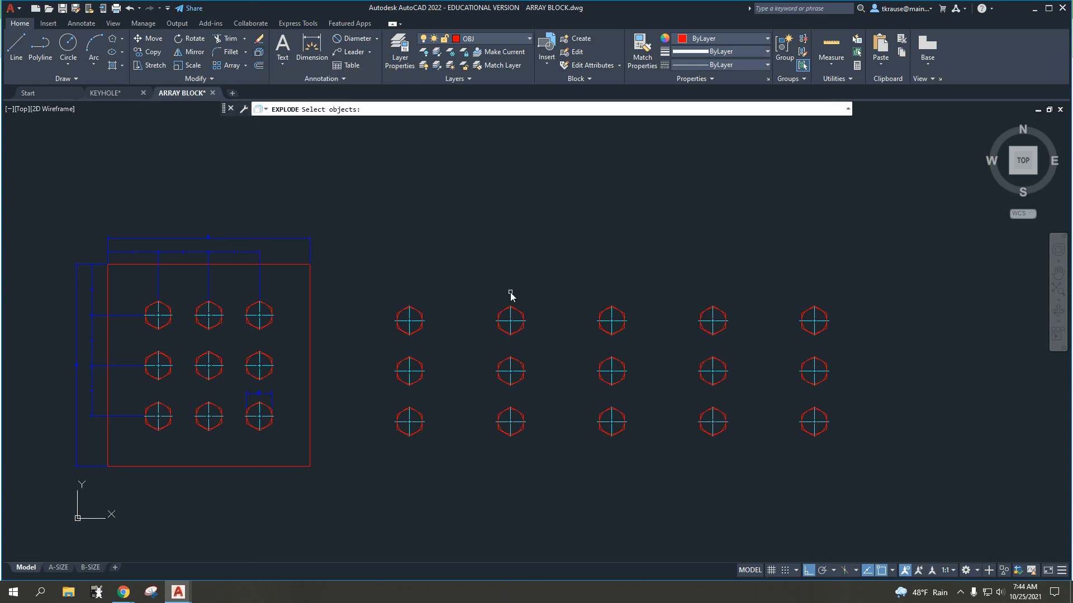
left_click(516, 314)
key("Return")
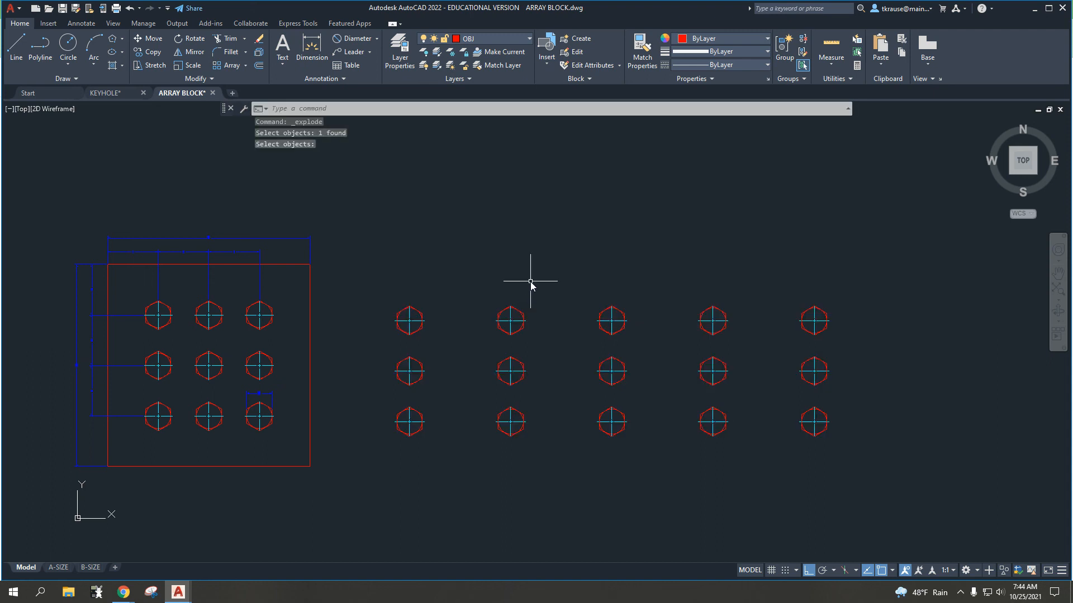
Step: Erase three hexagons with their circles and center marks from the exploded array: column 2 top row, column 4 middle row, column 1 bottom row
scroll(520, 307, "up", 5)
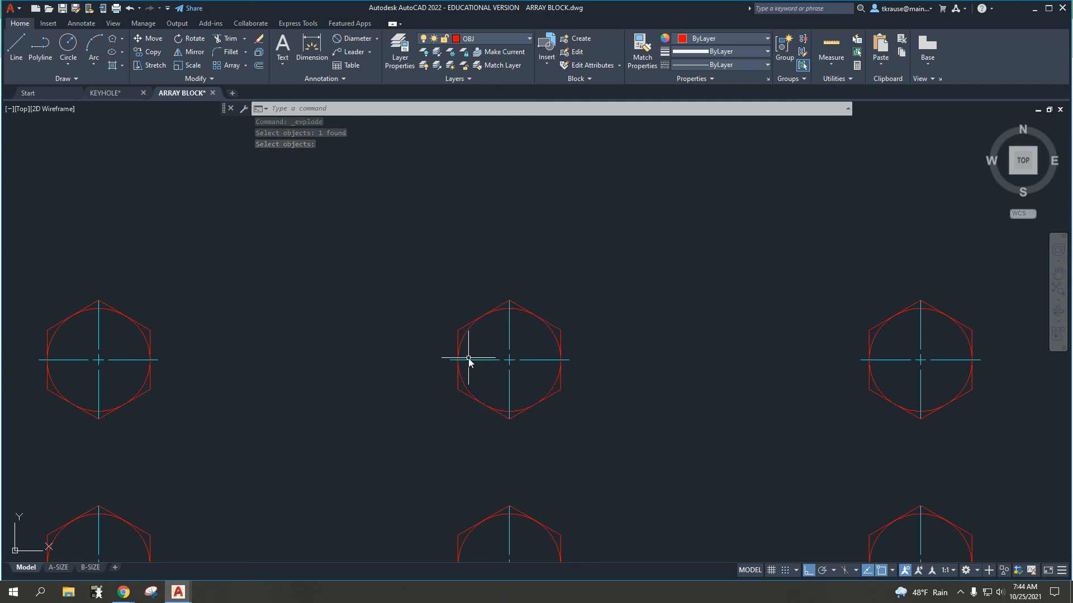
scroll(536, 362, "down", 5)
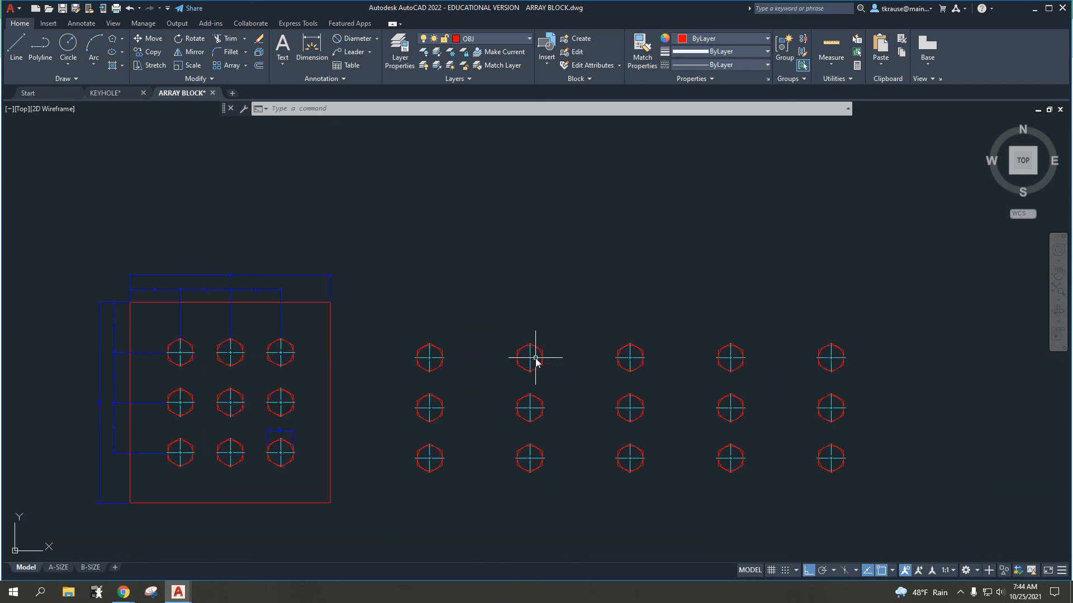
left_click(372, 236)
left_click(443, 288)
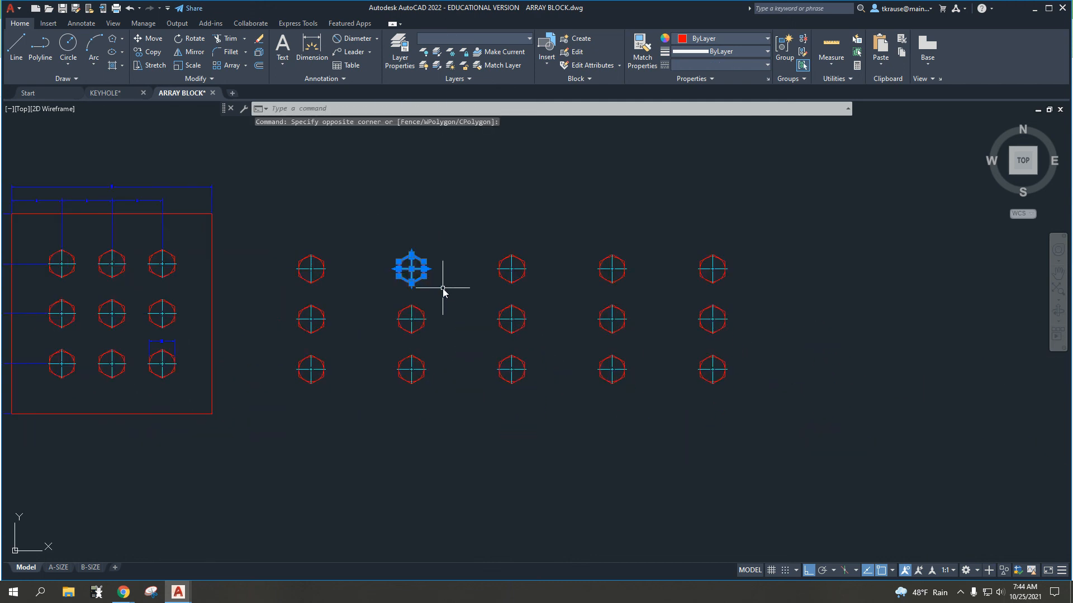
key("Delete")
left_click(591, 300)
left_click(628, 336)
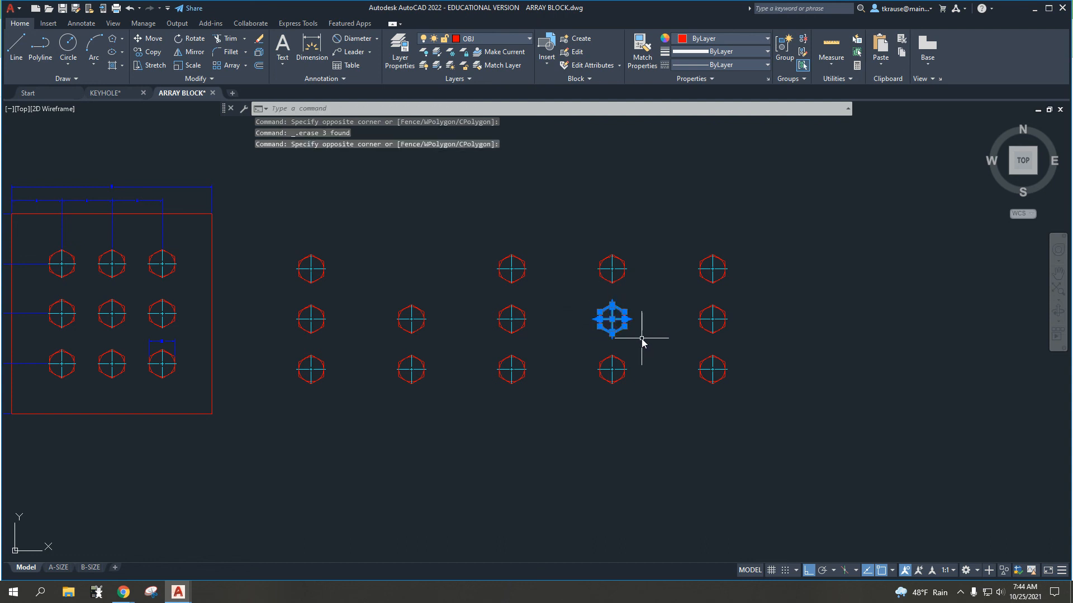
key("Delete")
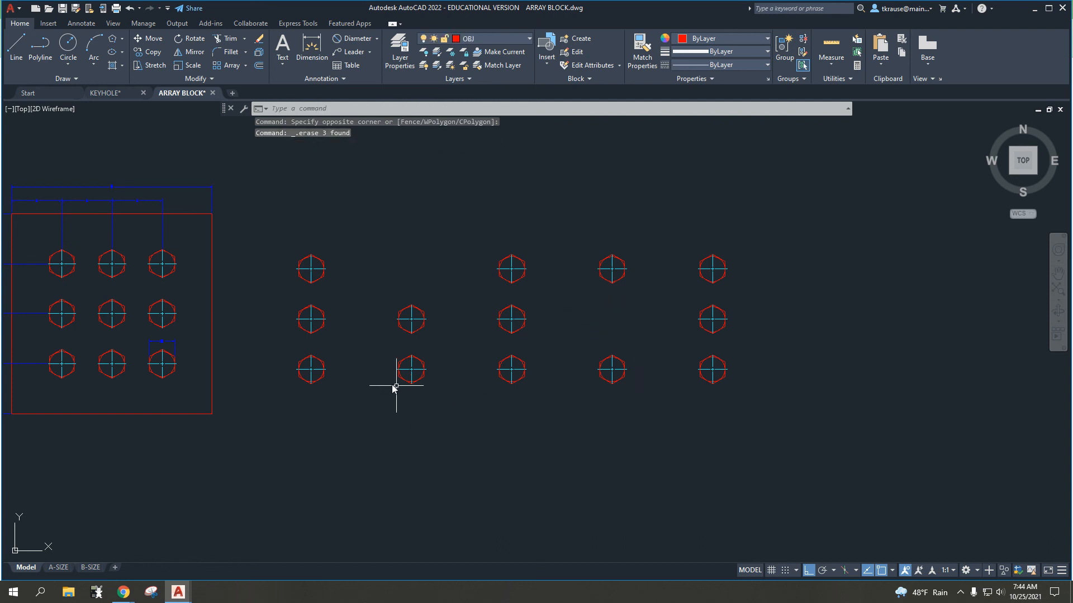
left_click(269, 347)
left_click(358, 401)
key("Delete")
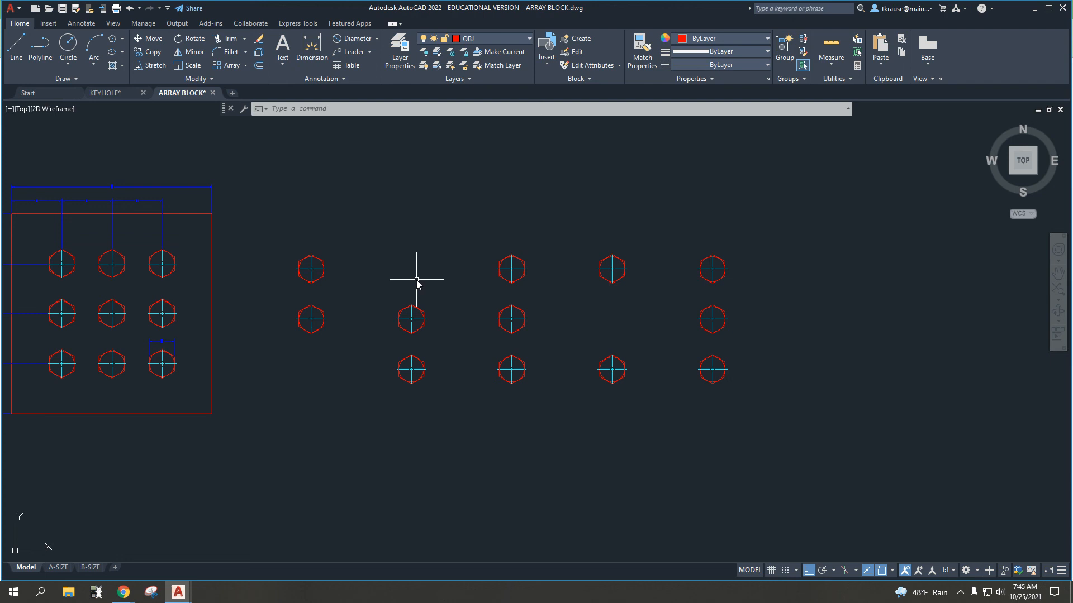
middle_click_drag(369, 318, 542, 328)
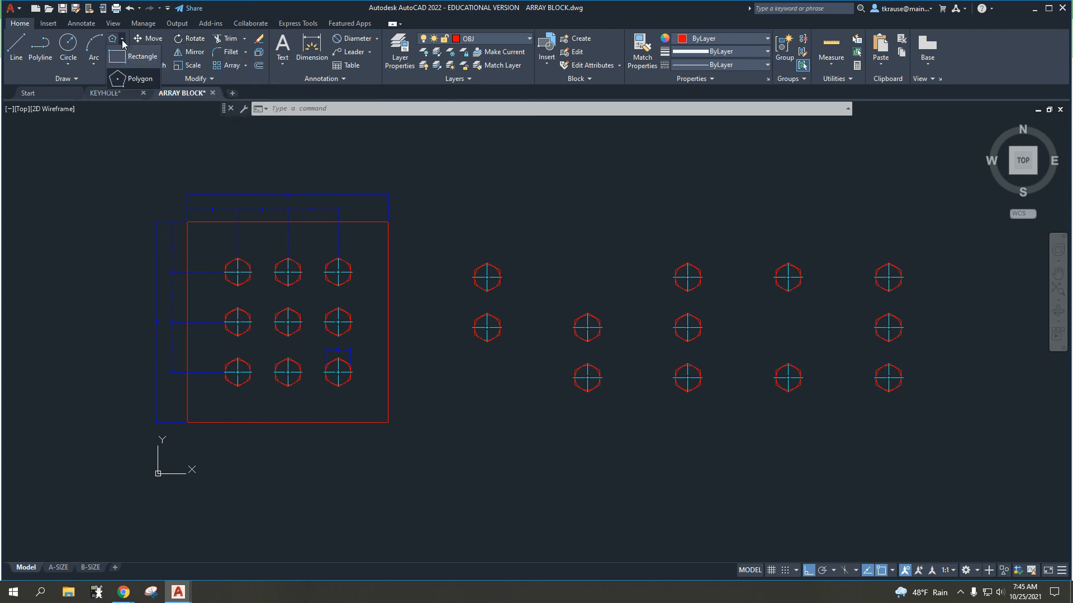
left_click(244, 66)
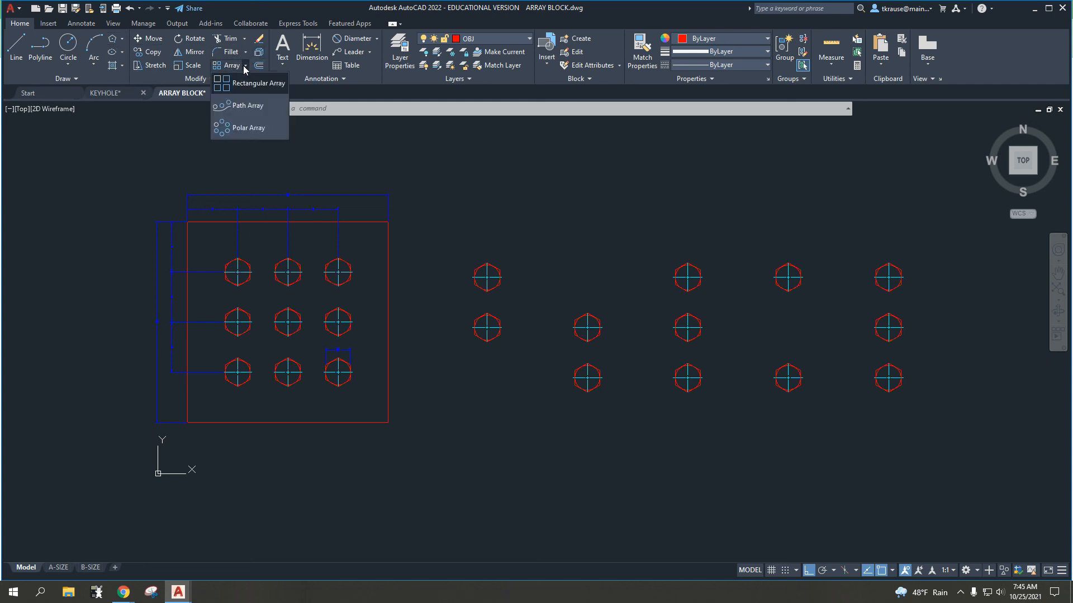
left_click(244, 66)
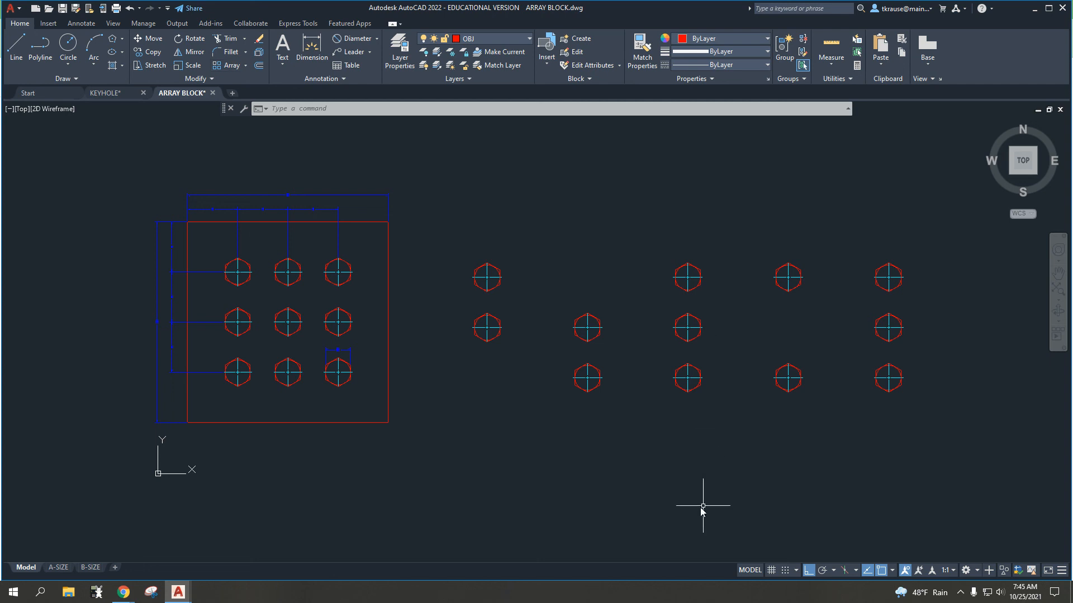
left_click(123, 593)
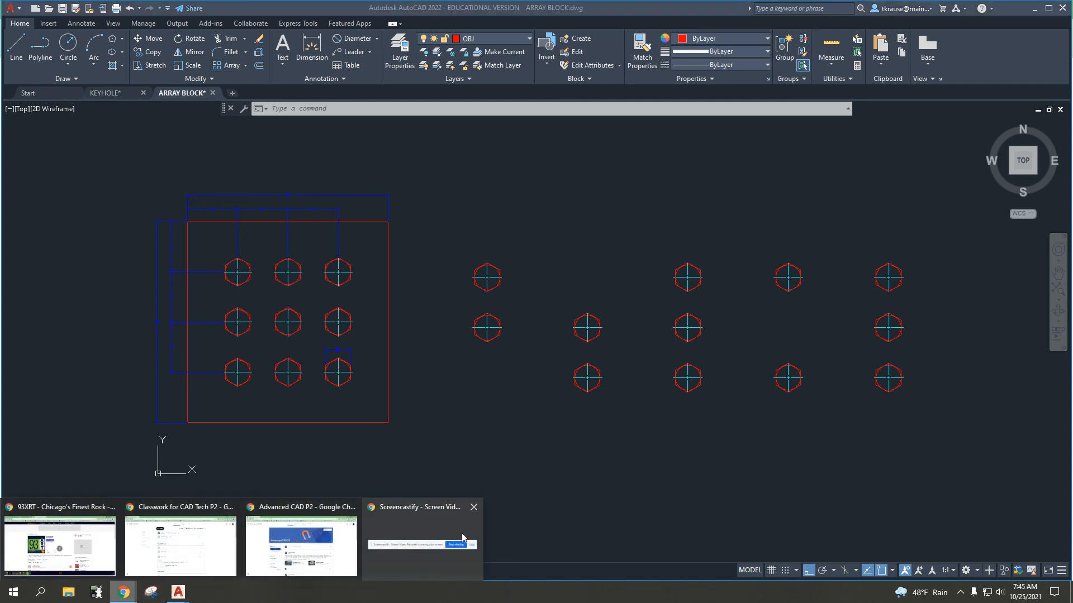